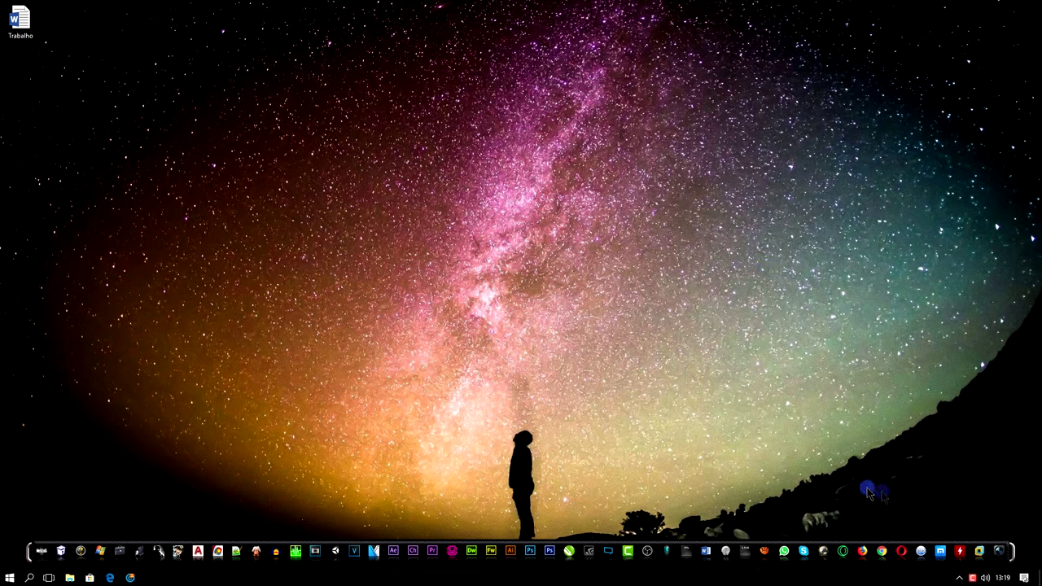
Step: Launch Word and create a new empty document with Documento em branco
left_click(708, 552)
mouse_move(708, 556)
left_mouse_down()
mouse_move(727, 533)
mouse_move(606, 285)
left_mouse_up()
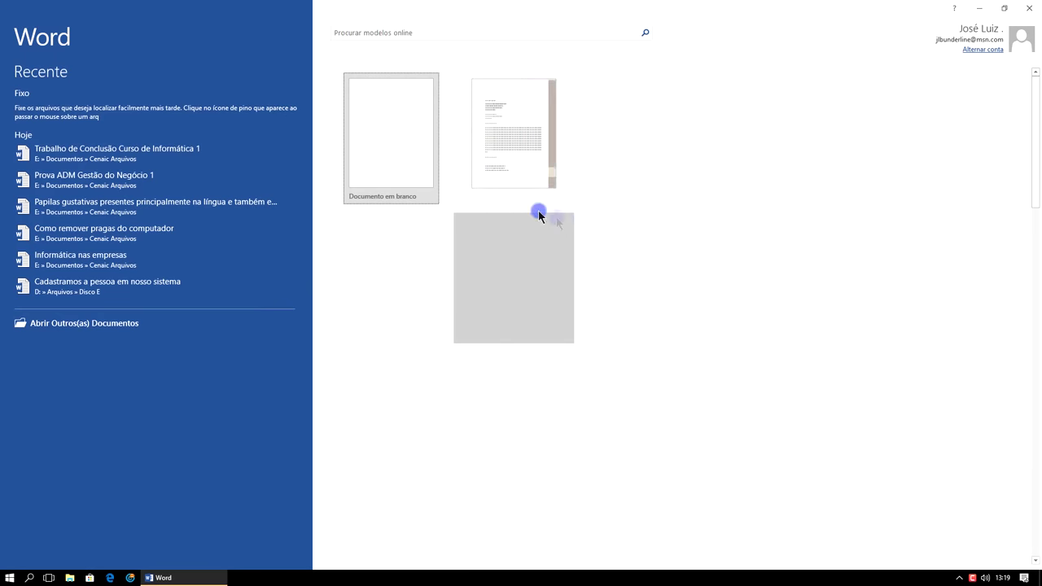
left_click(408, 125)
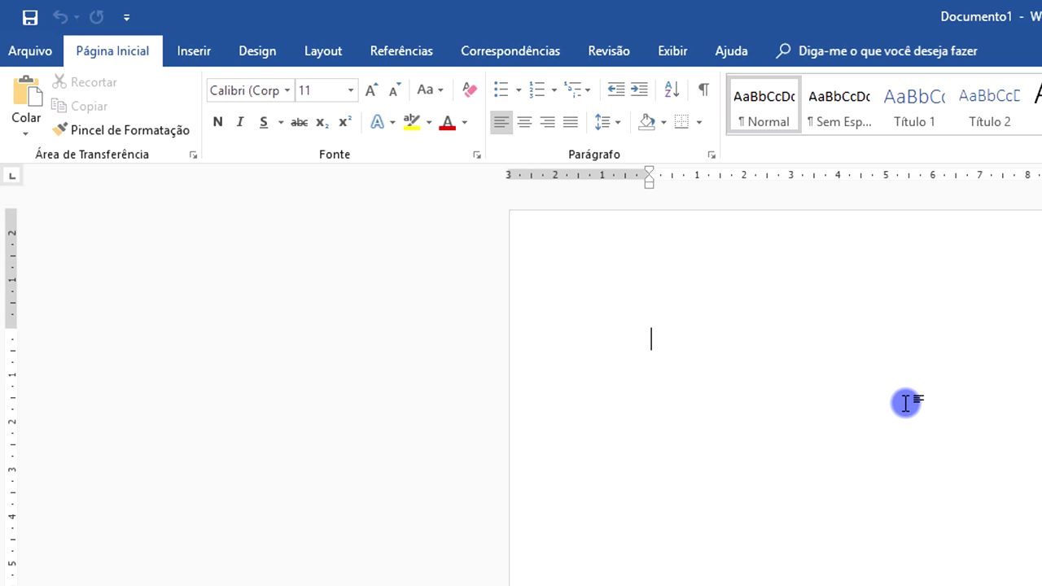
Step: Type the heading Cadastro with three first names on separate lines below it, then select the names
type("Cadastro")
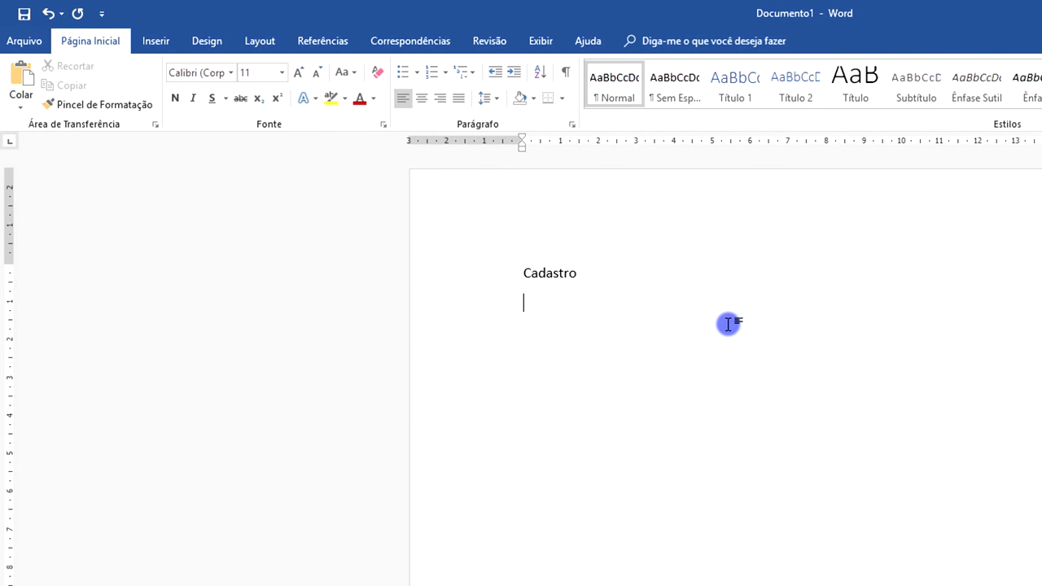
type("Fabio")
type("a")
type("Bian")
type("ca")
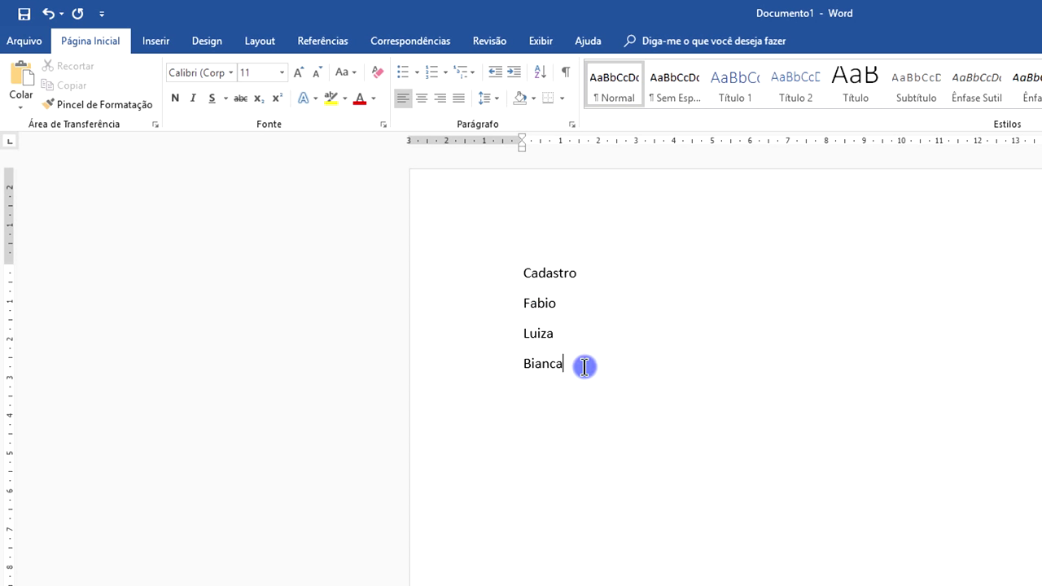
mouse_move(579, 367)
left_mouse_down()
mouse_move(545, 367)
mouse_move(513, 309)
left_mouse_up()
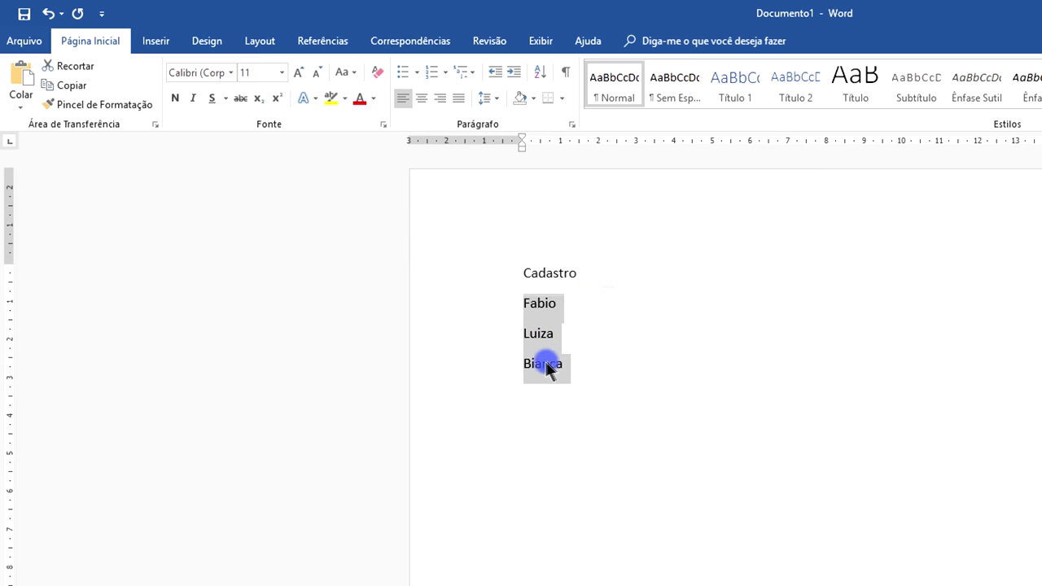
Step: Sort the three names in ascending order so they read Bianca, Fabio, Luiza
left_click(538, 65)
left_click(540, 71)
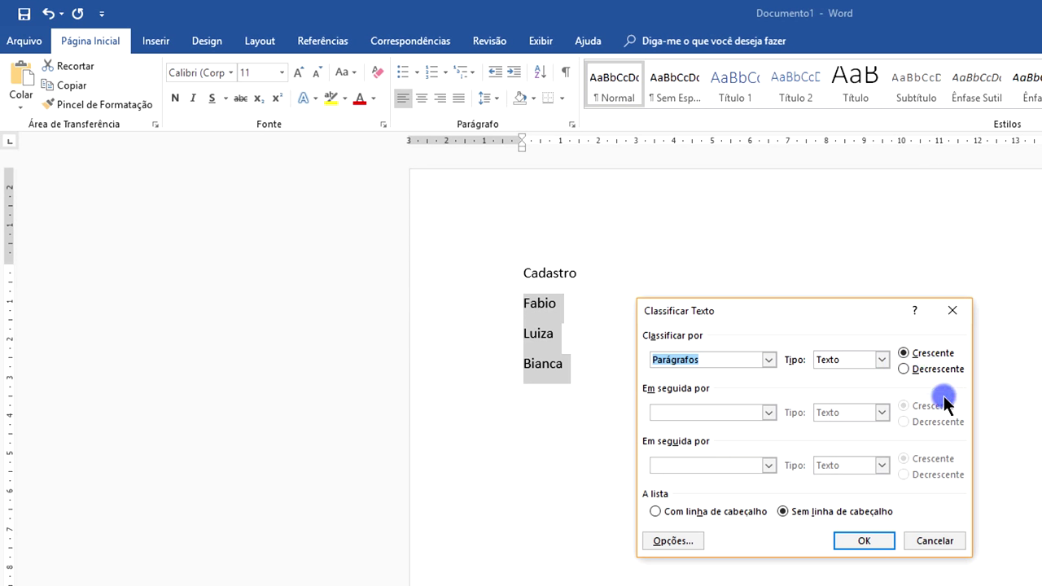
left_click(870, 540)
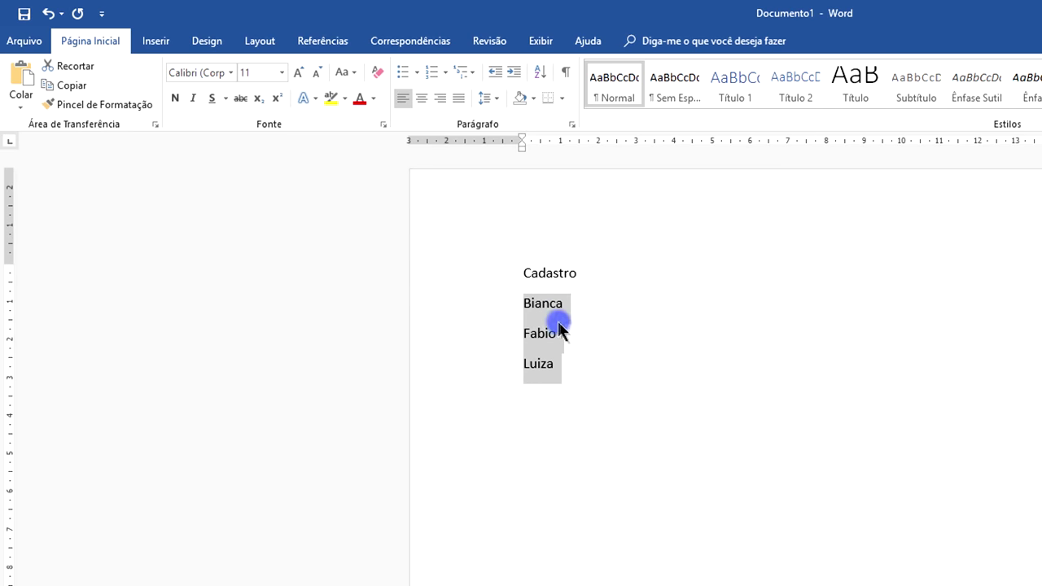
left_click(669, 319)
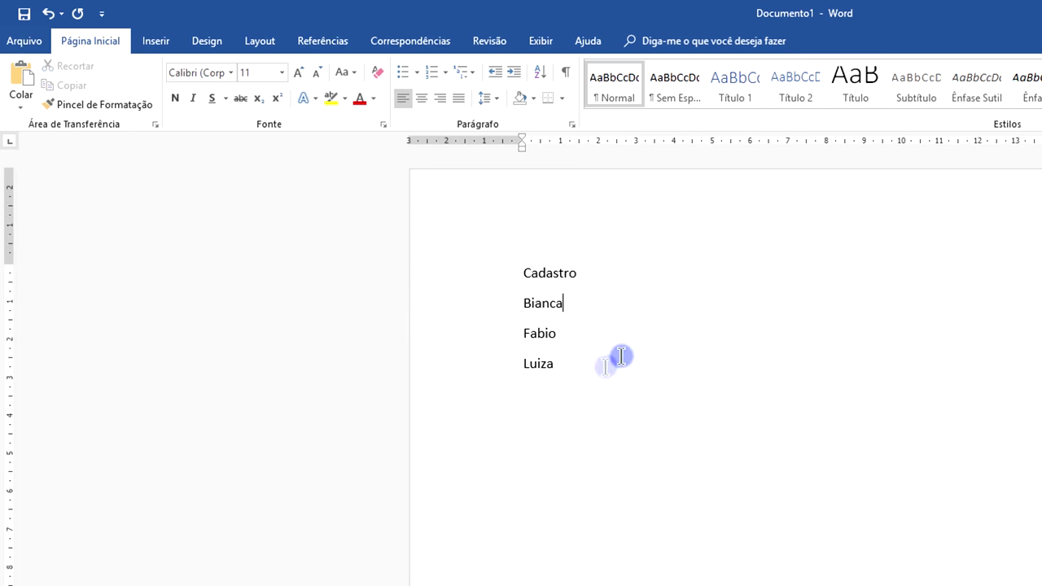
Step: Apply Todas as Bordas to the Cadastro heading and names, forming a four-row bordered grid
left_click_drag(562, 367, 502, 284)
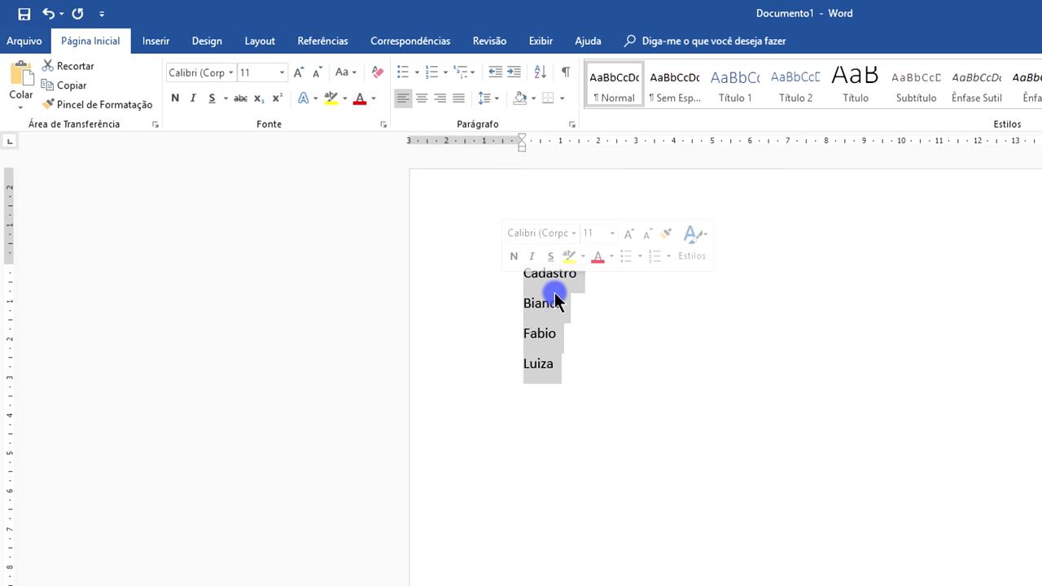
left_click(562, 99)
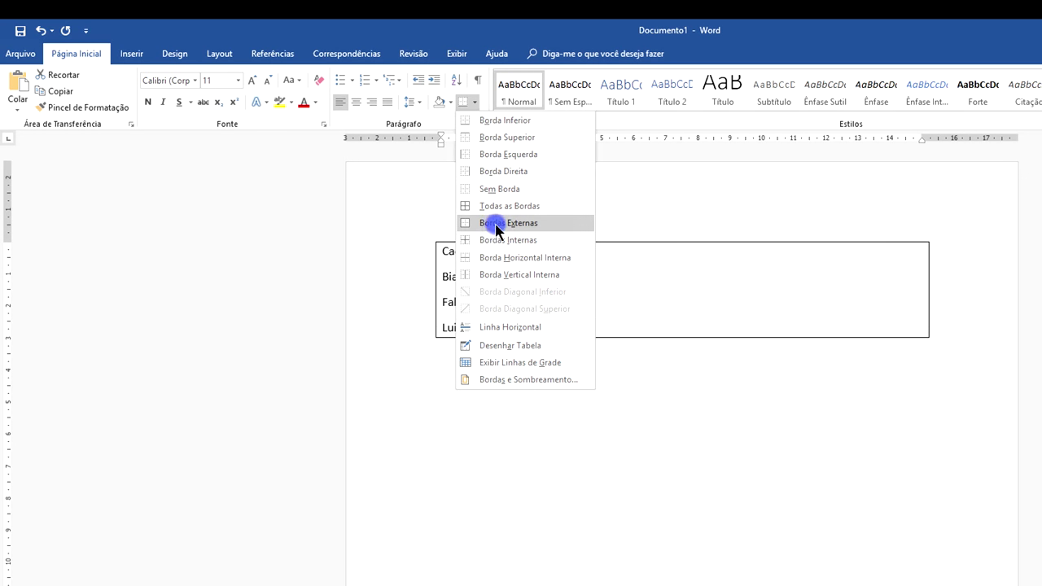
left_click(505, 208)
key("Right")
key("Up")
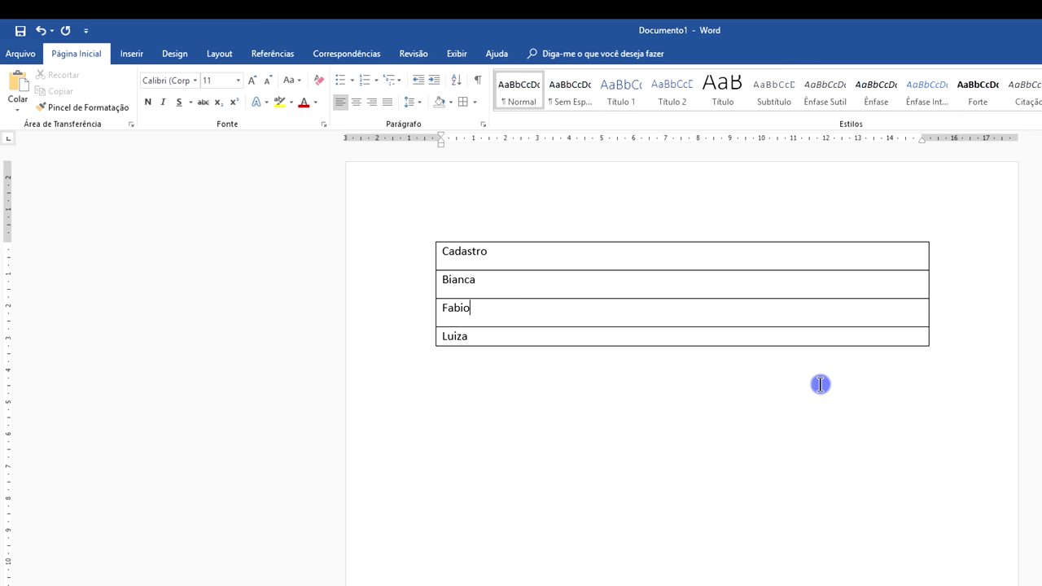
Step: Undo the borders and sorting, delete the whole Cadastro list, and turn on paragraph marks
key("ctrl+z")
key("ctrl+z")
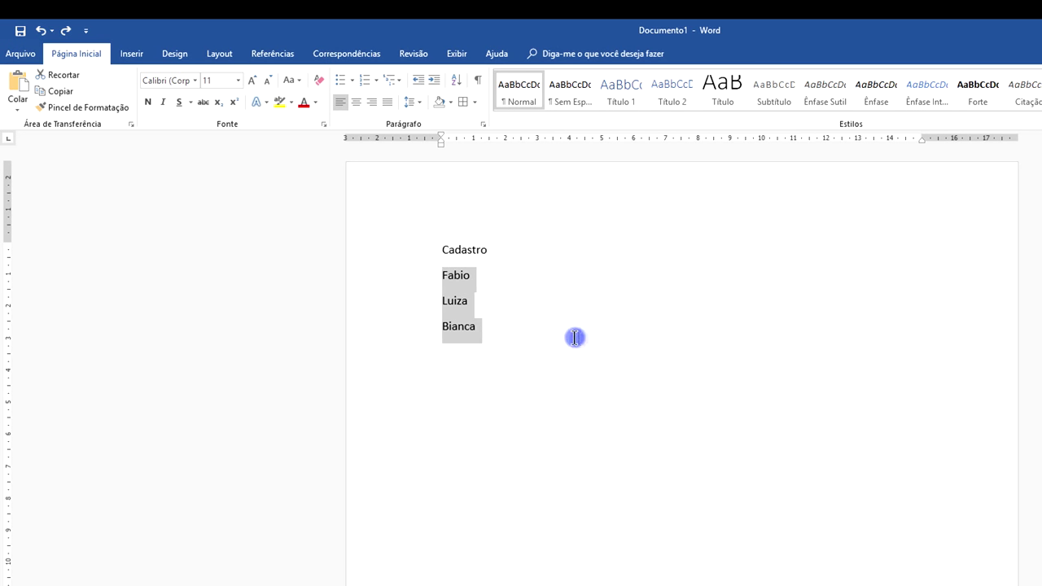
left_click_drag(567, 337, 388, 226)
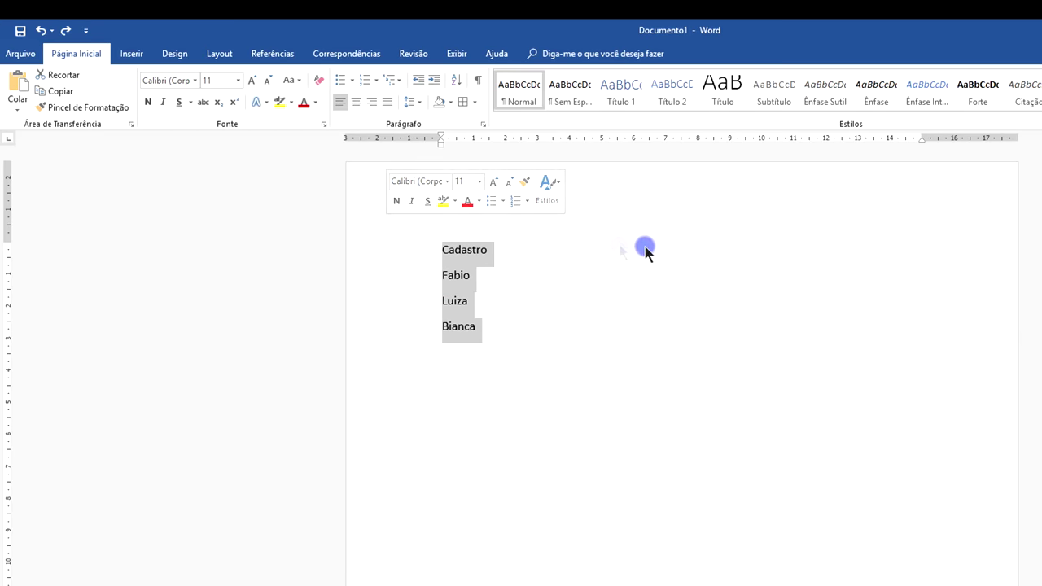
key("Delete")
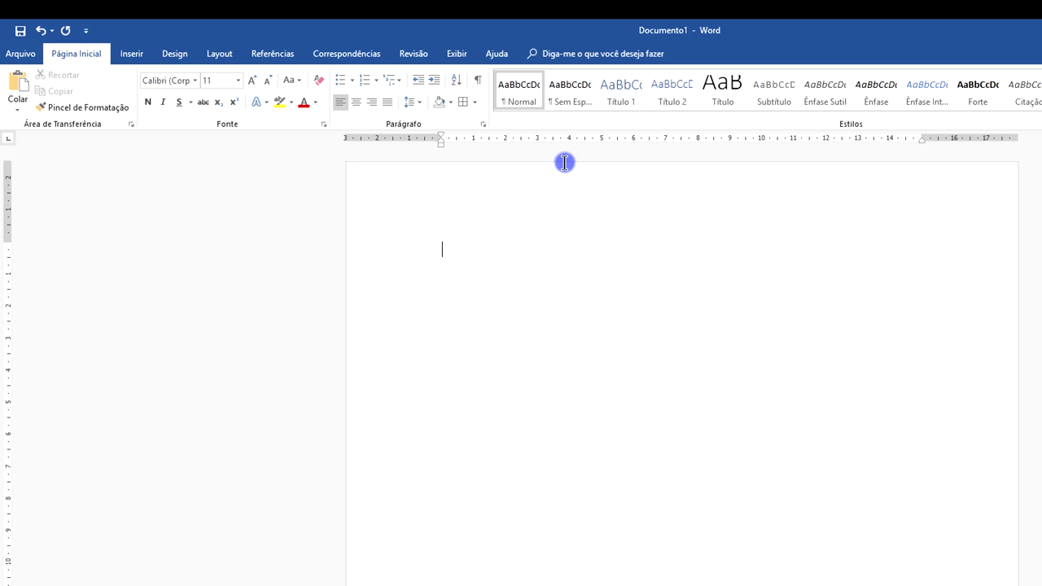
left_click(478, 80)
type("sdnfnsdfn")
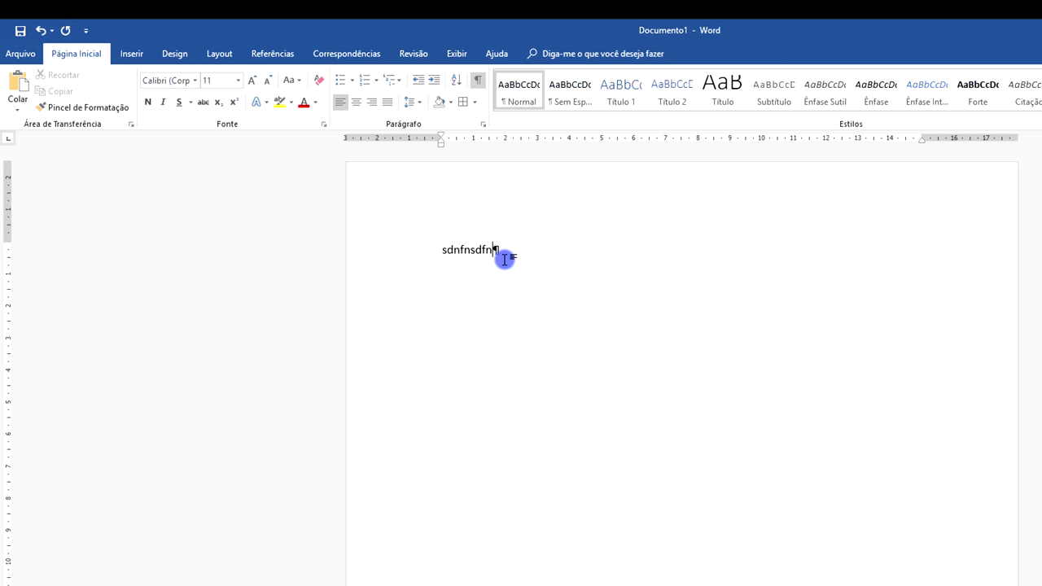
Step: Add a few practice lines such as 'sdfsd', then close Word without saving
key("Return")
key("Return")
type("sdfsdfsdfj")
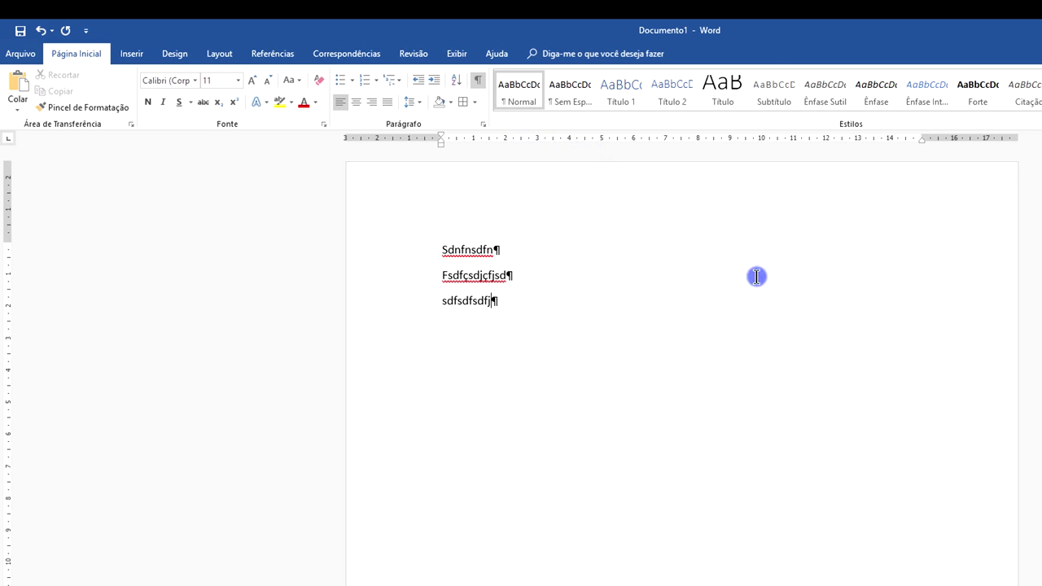
key("Return")
type("sdf")
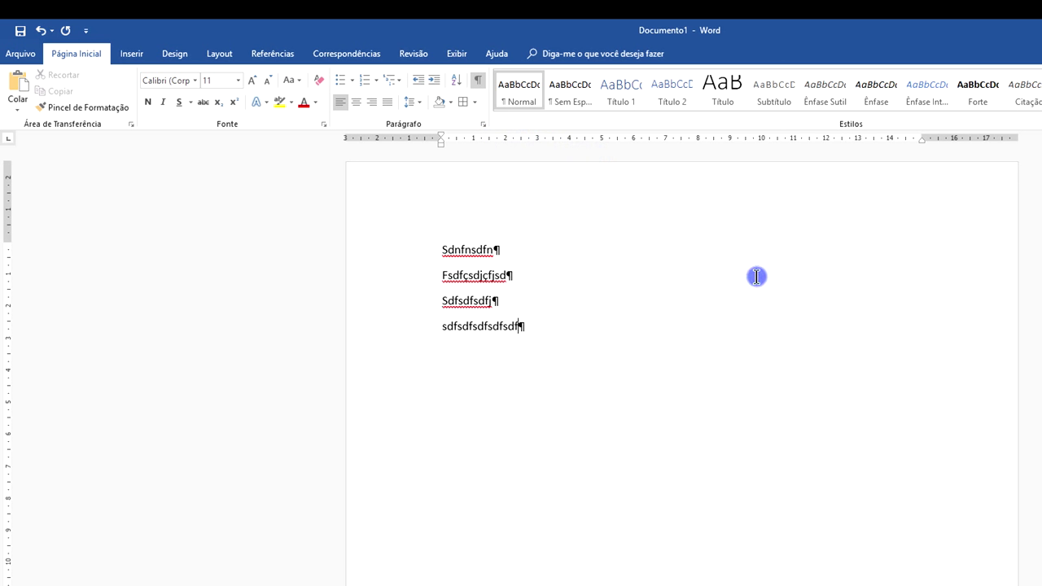
type("sd")
key("alt+F4")
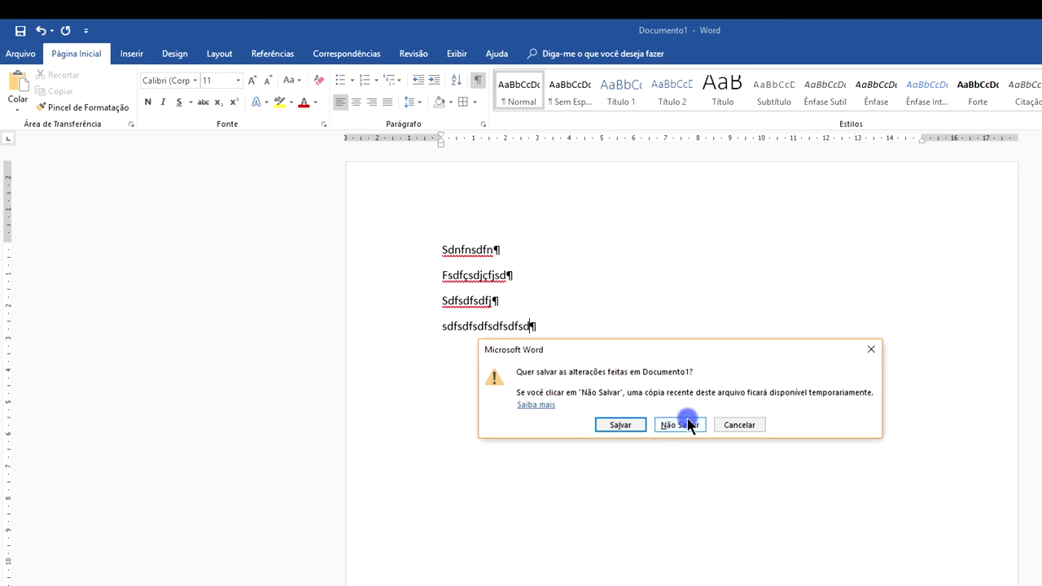
left_click(687, 427)
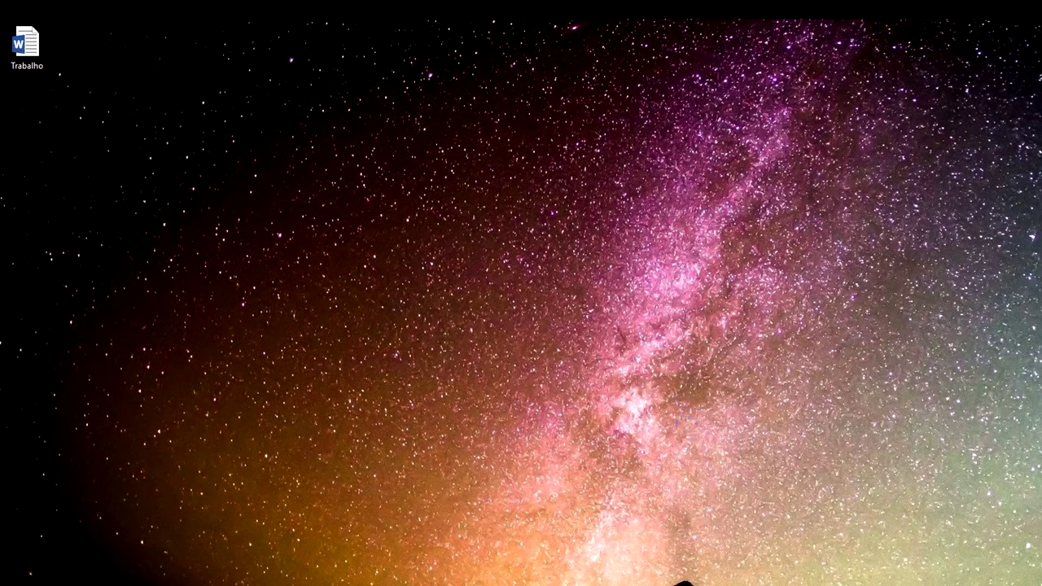
Step: Open a new blank Word document, add practice lines, then select all and delete them
left_click(682, 583)
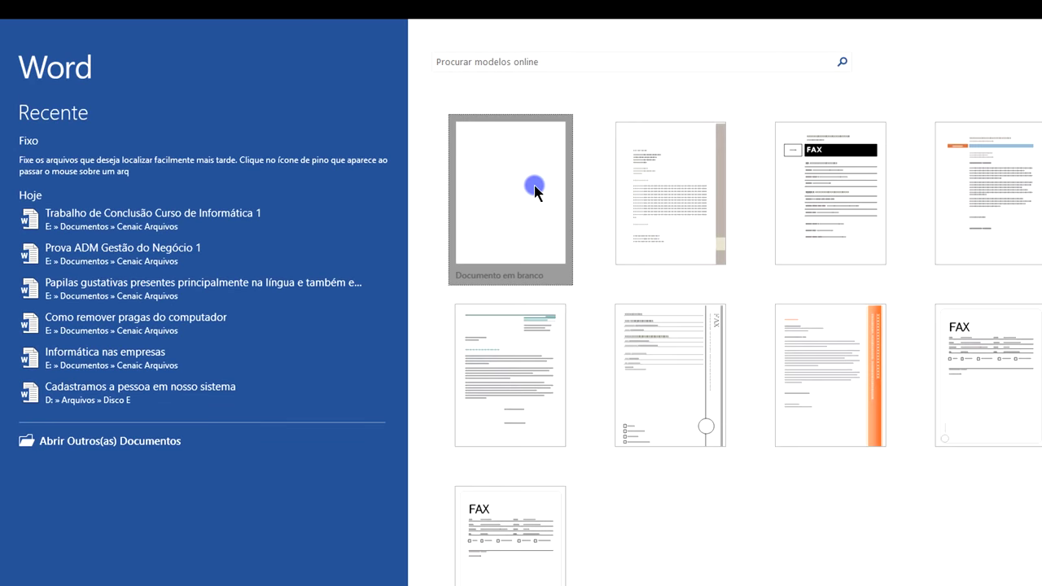
left_click(535, 192)
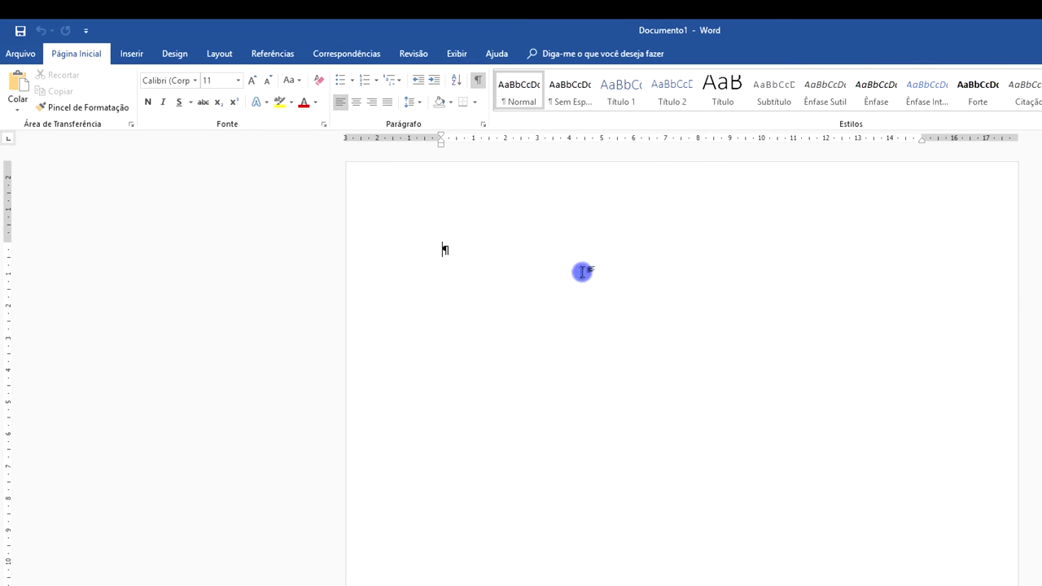
type("sdfsdfsdf")
key("Return")
key("Return")
type("fsdfpsdjpfjsdf")
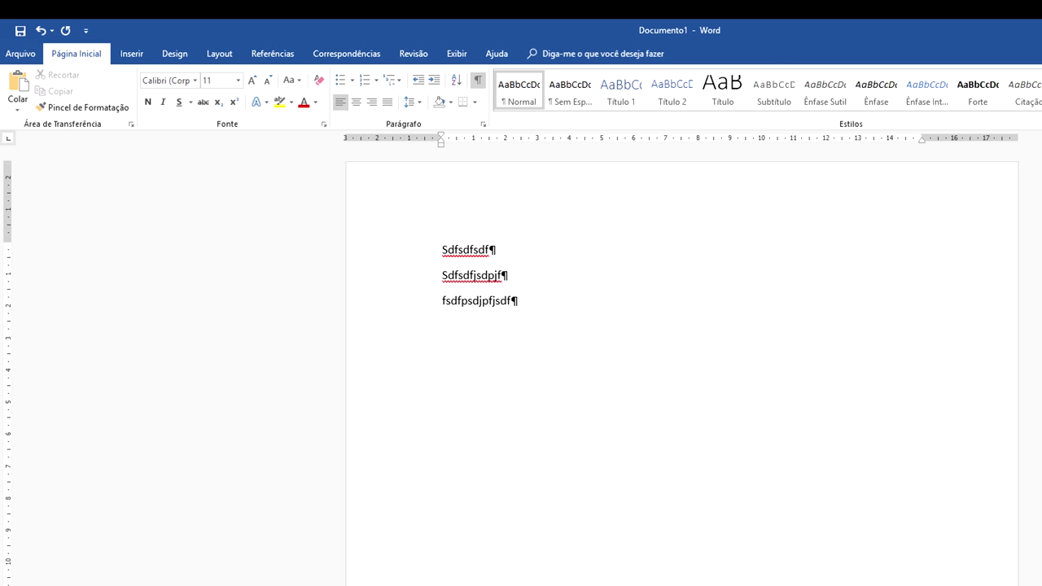
key("ctrl+a")
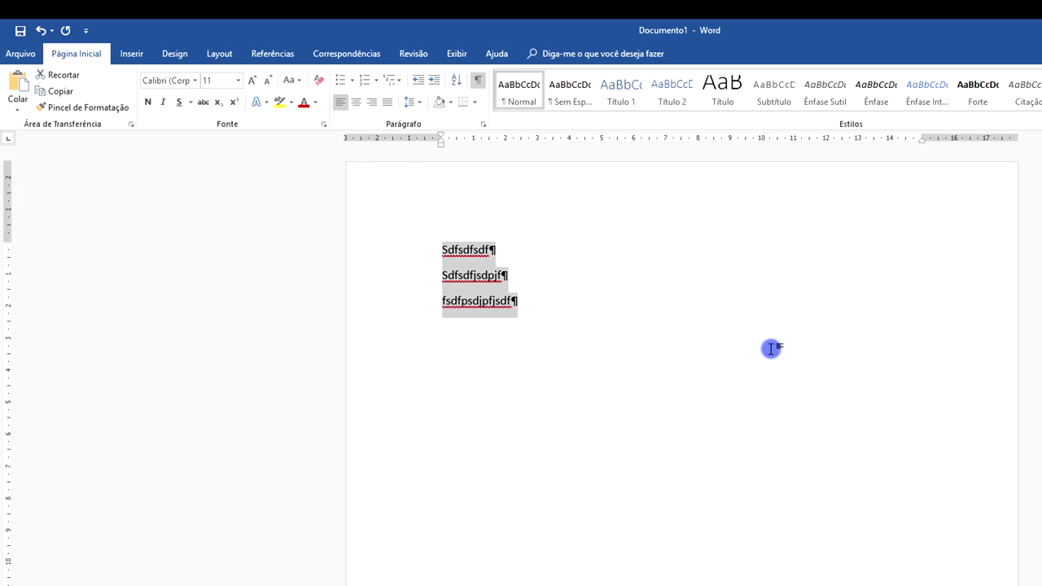
key("Delete")
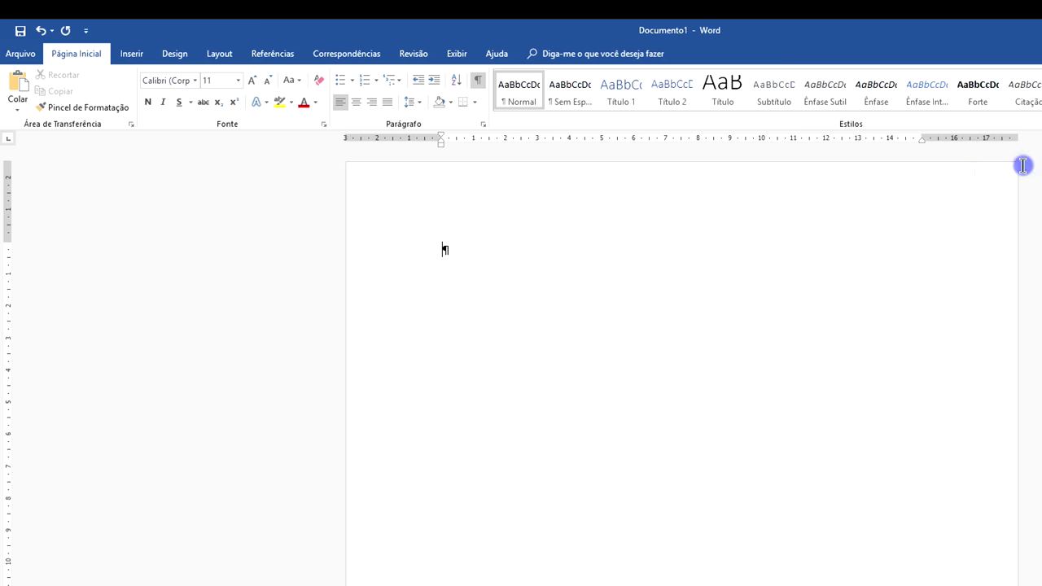
Step: Hide the paragraph marks and close the document without saving
left_click(477, 85)
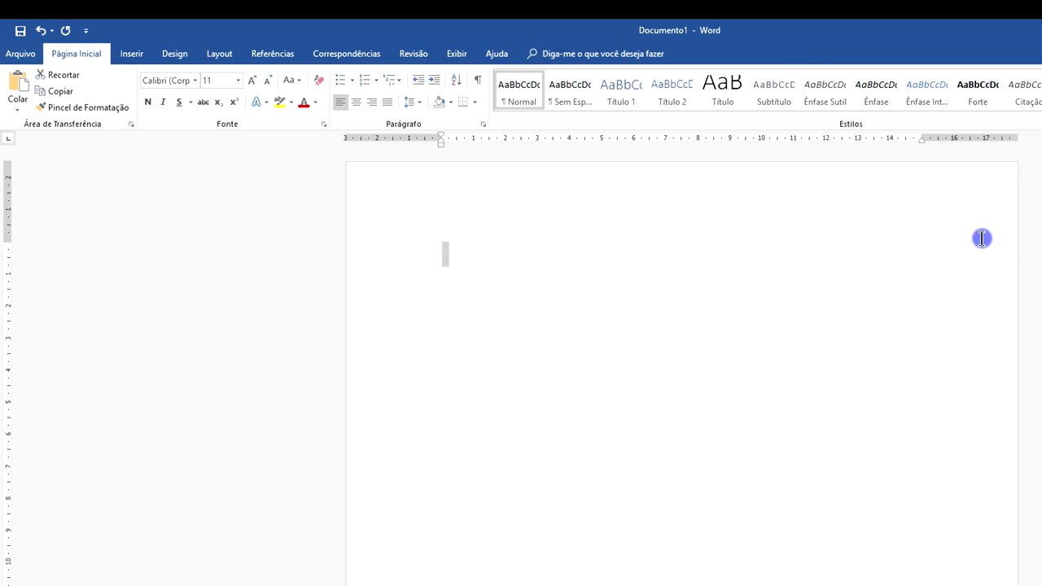
key("alt+F4")
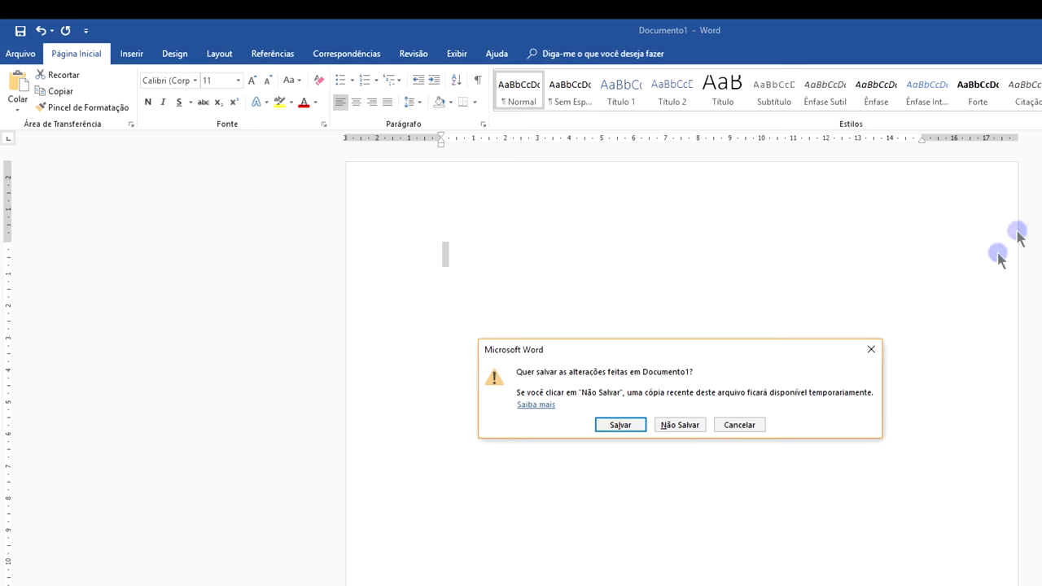
left_click(696, 425)
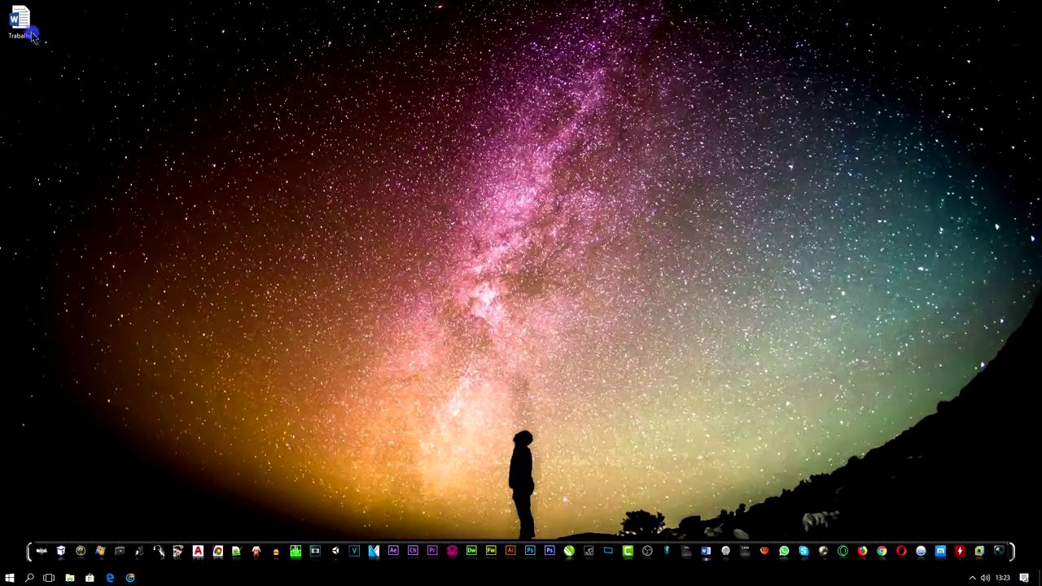
Step: Open the Trabalho file and clear all formatting from its entire text
left_click(21, 22)
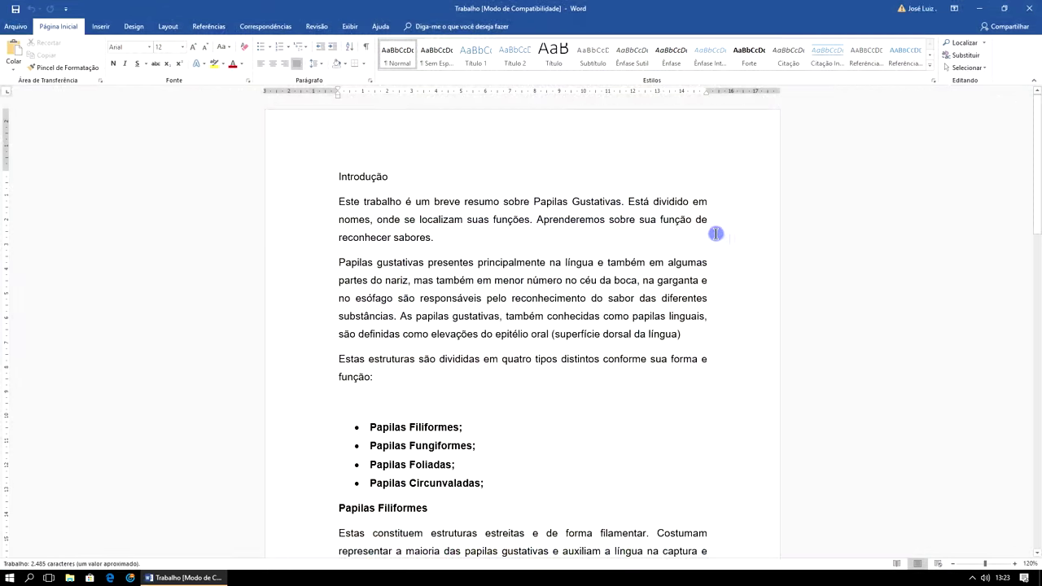
key("ctrl+a")
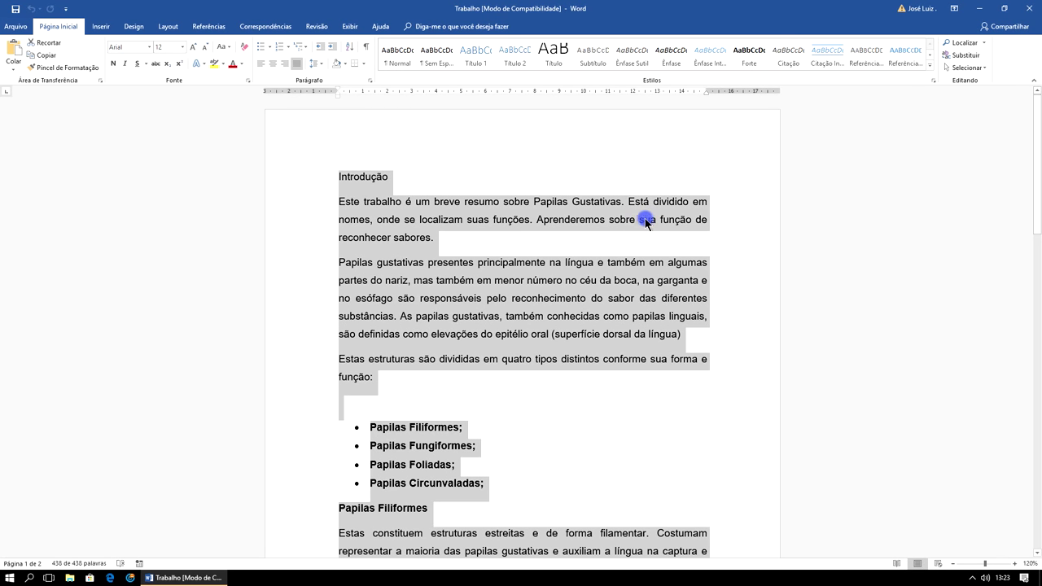
left_click(245, 51)
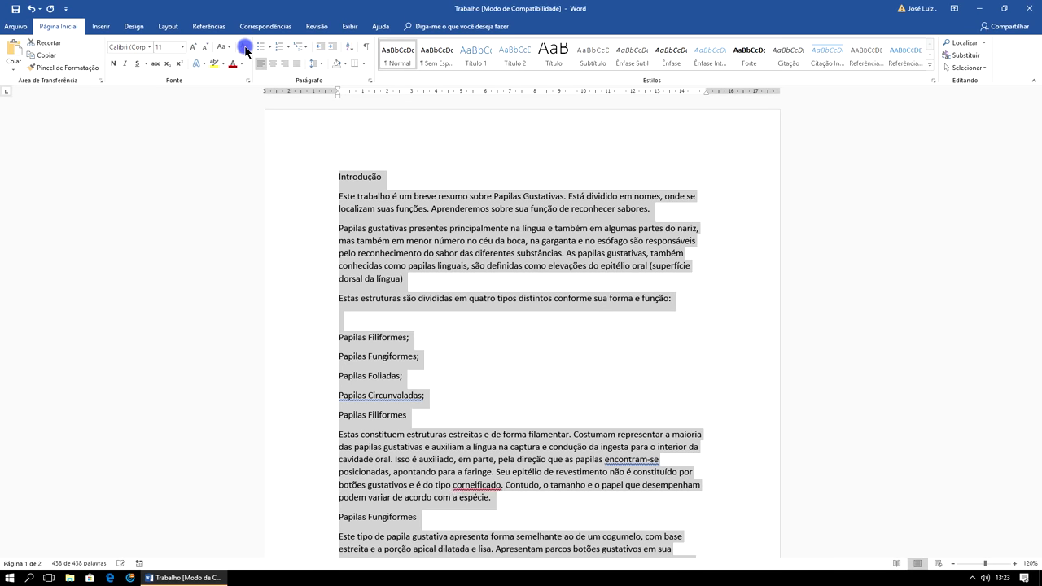
Step: Delete the blank lines after the Estas estruturas sentence and before the Diversas glândulas paragraph
scroll(615, 249, "down", 3)
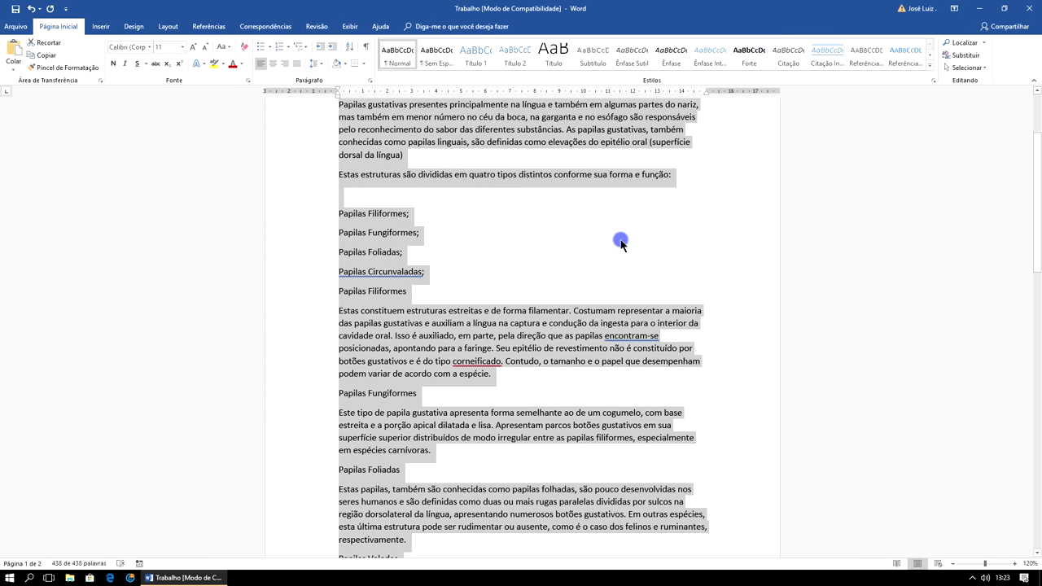
left_click(508, 228)
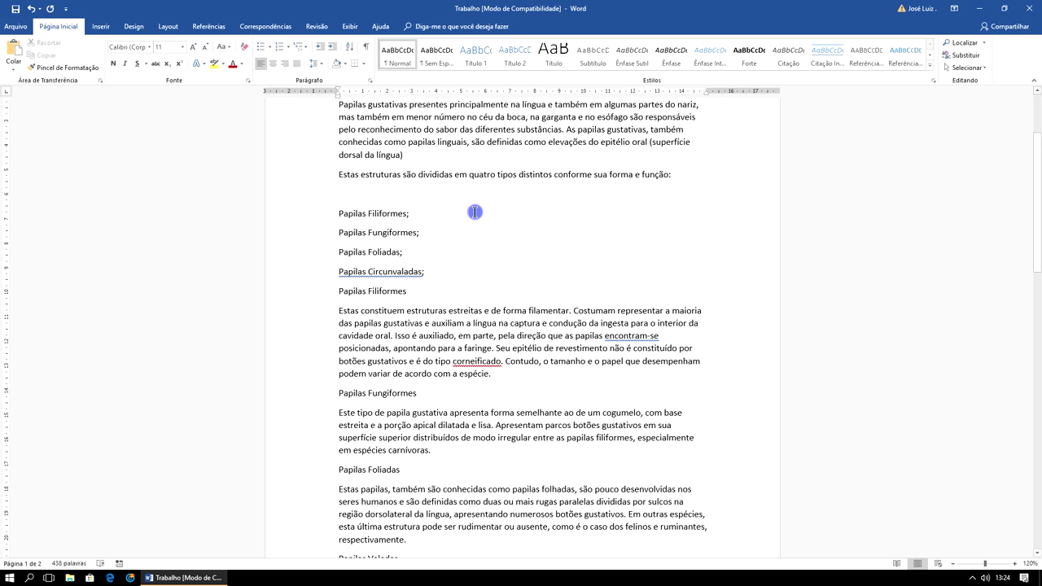
key("Delete")
scroll(621, 260, "down", 1)
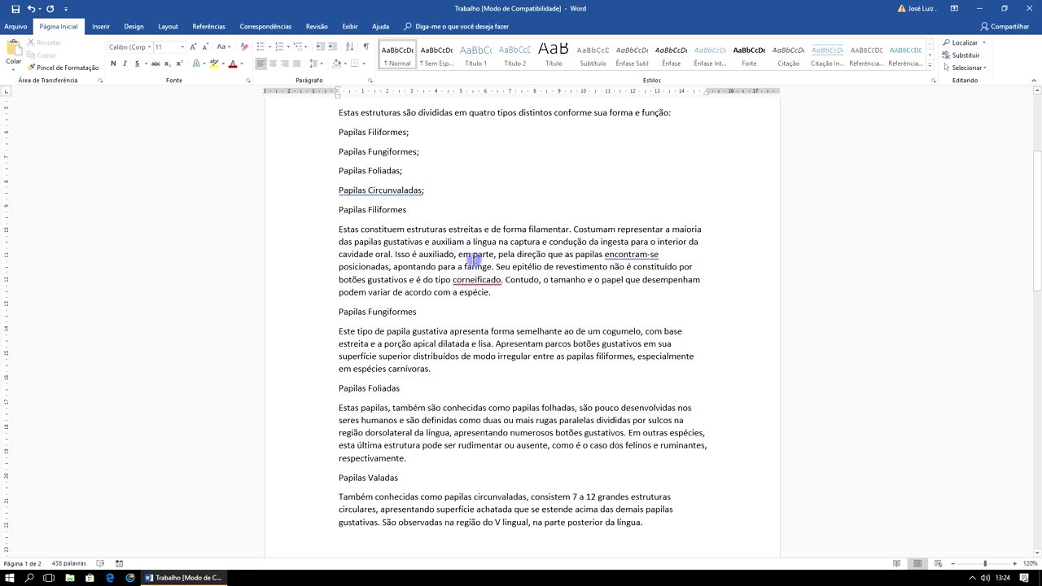
scroll(619, 260, "down", 2)
scroll(608, 267, "down", 2)
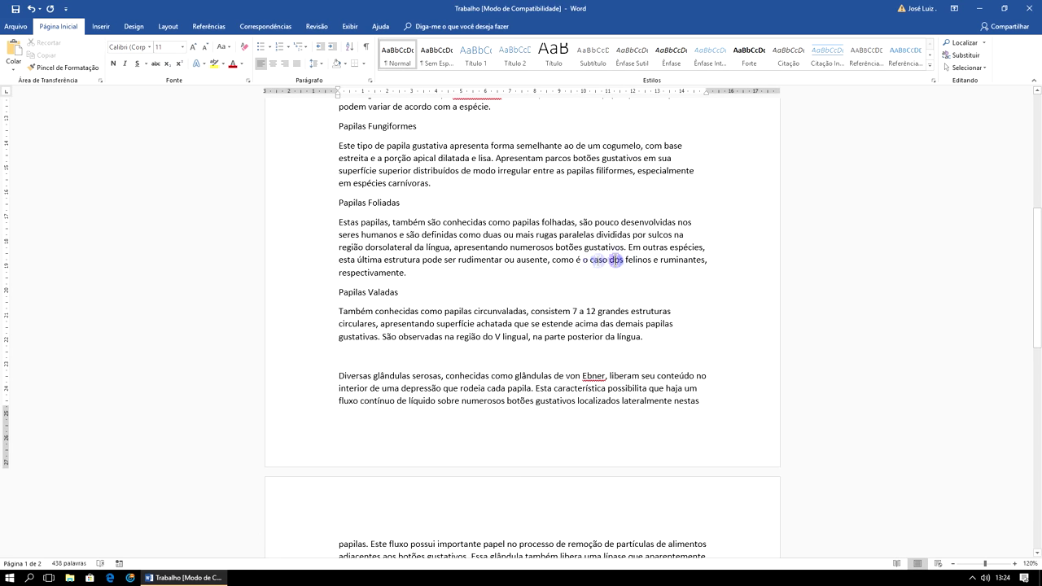
left_click(425, 355)
key("Delete")
scroll(489, 362, "down", 2)
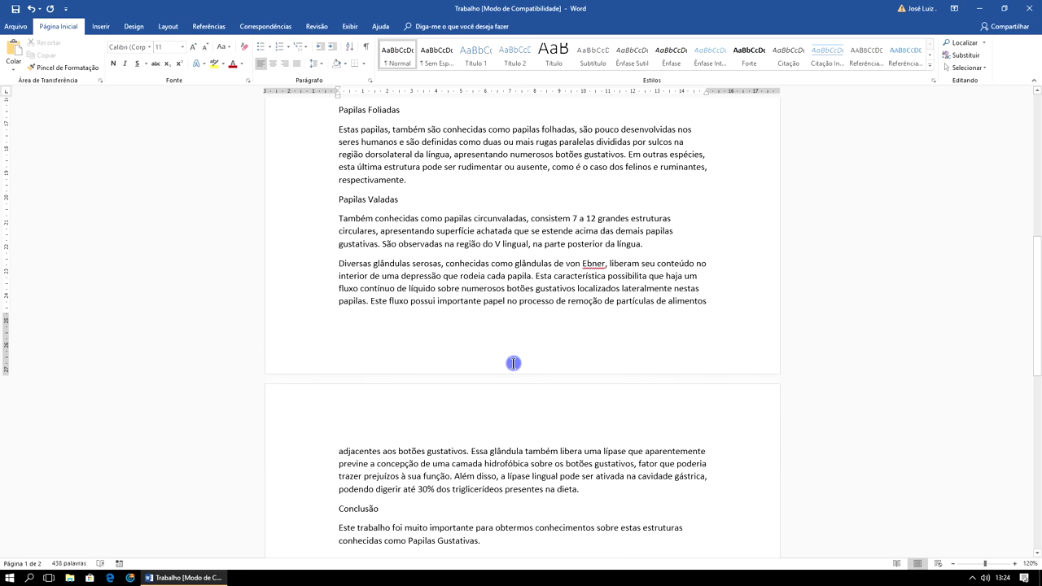
scroll(420, 416, "down", 2)
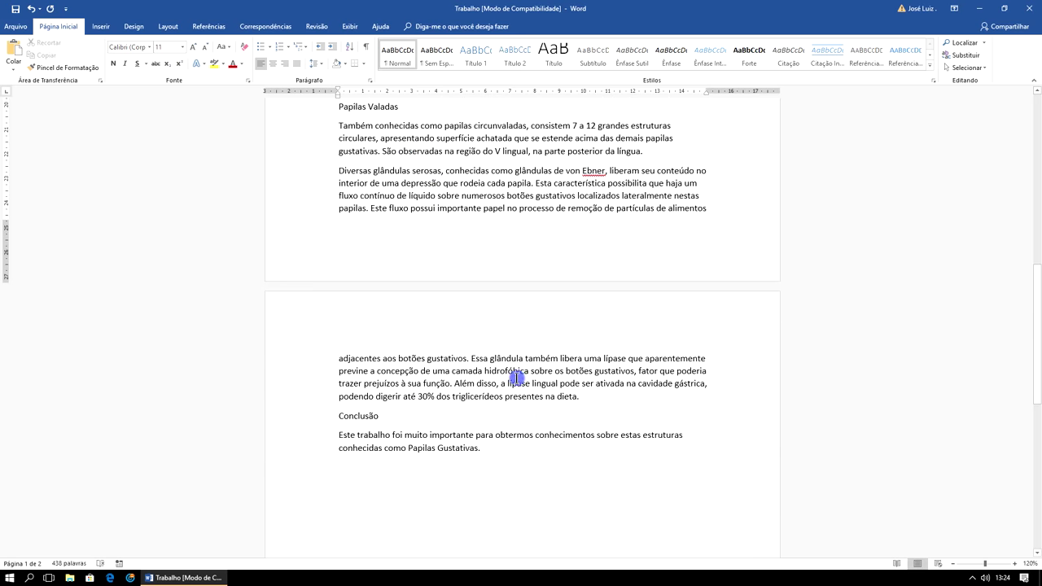
scroll(510, 373, "up", 3)
scroll(521, 366, "up", 5)
scroll(528, 362, "up", 4)
scroll(531, 361, "up", 2)
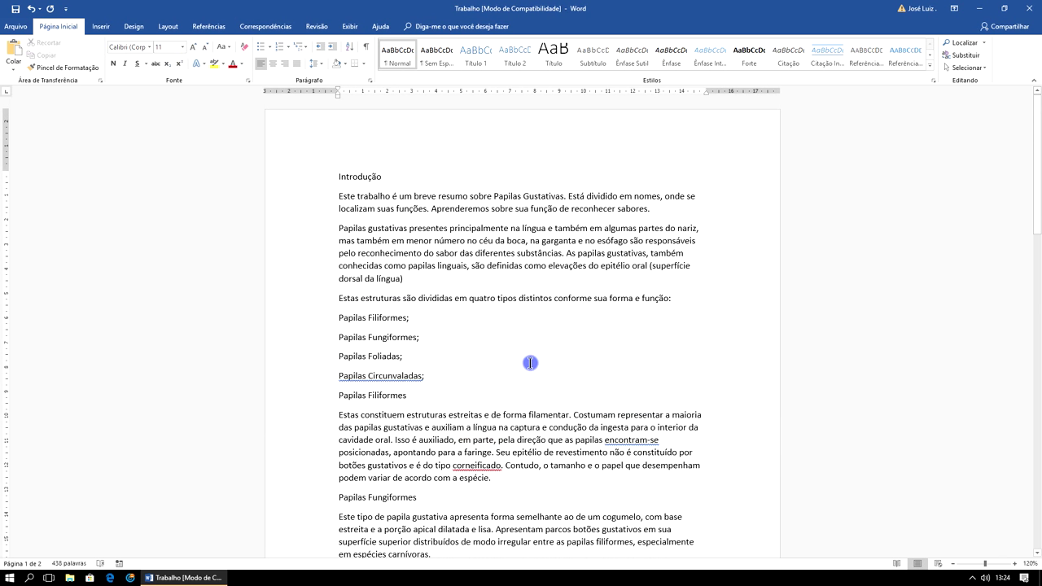
left_click(544, 228)
Step: Select the whole essay and try justified, centred and right alignment, ending on justified
key("ctrl+a")
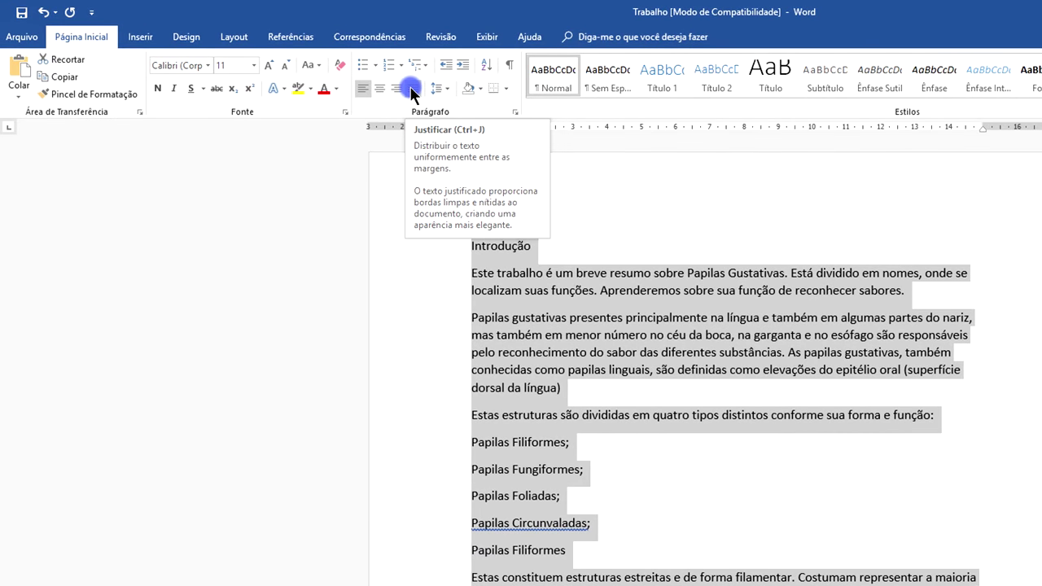
left_click(411, 90)
left_click(381, 87)
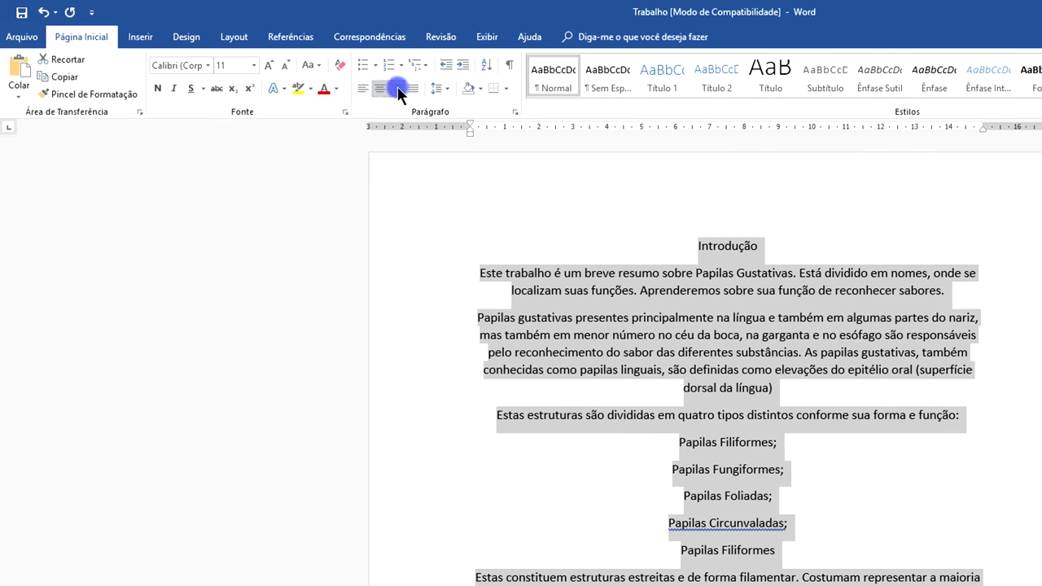
left_click(397, 87)
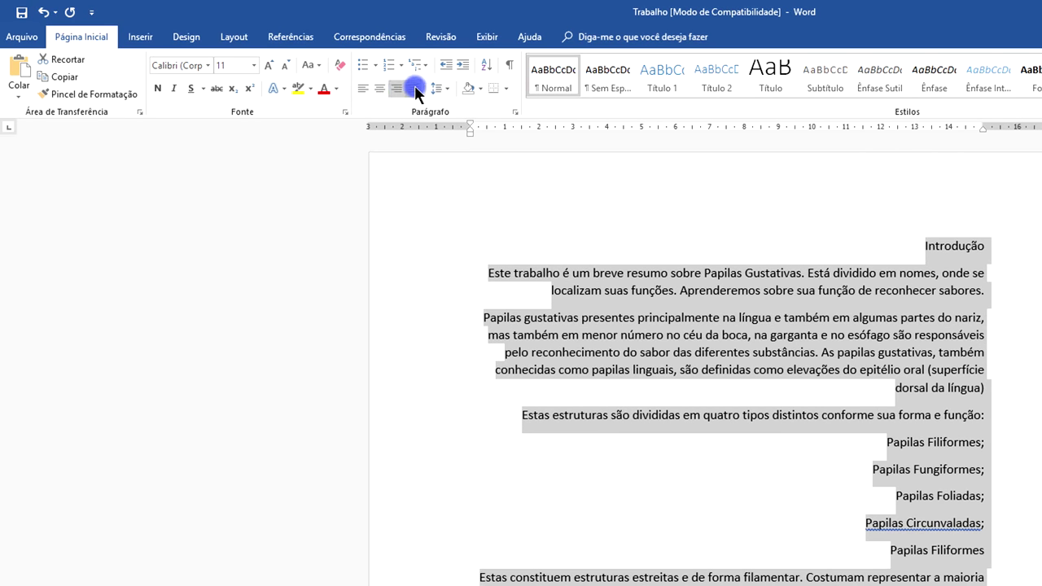
left_click(415, 88)
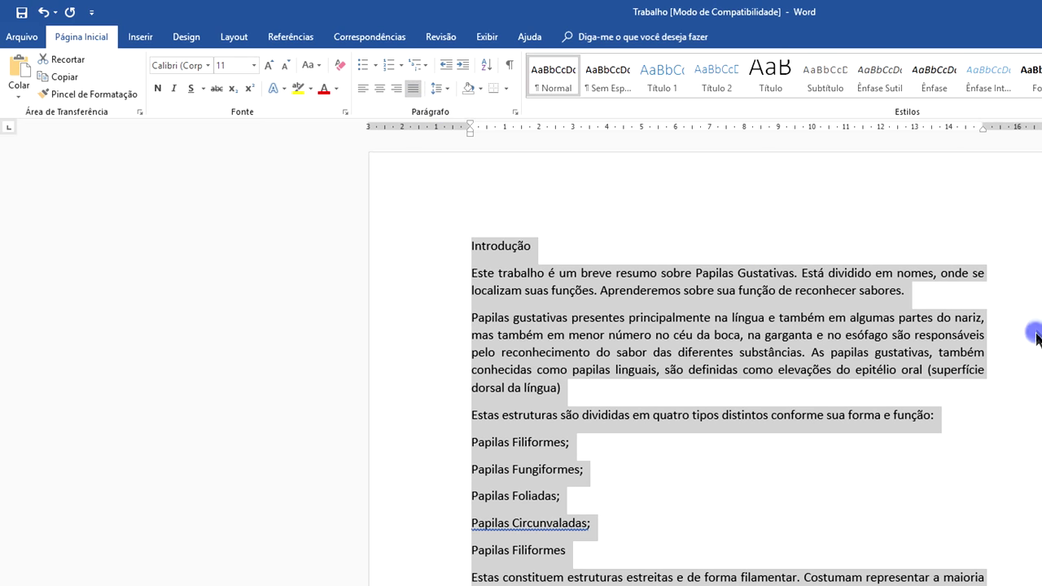
left_click(1001, 311)
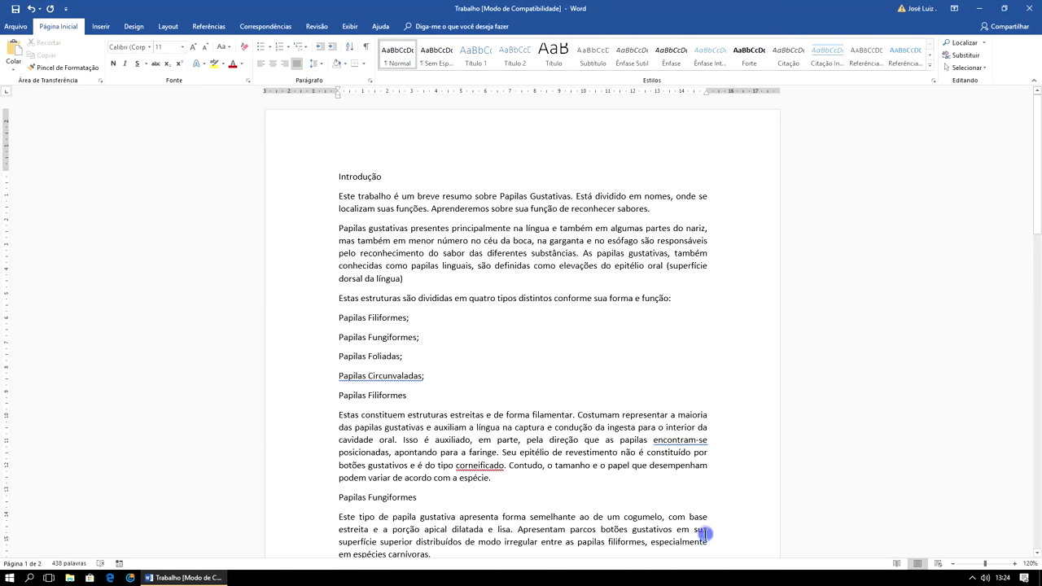
Step: Check and dismiss the spelling suggestions for the word encontram-se
left_click(697, 439)
right_click(692, 440)
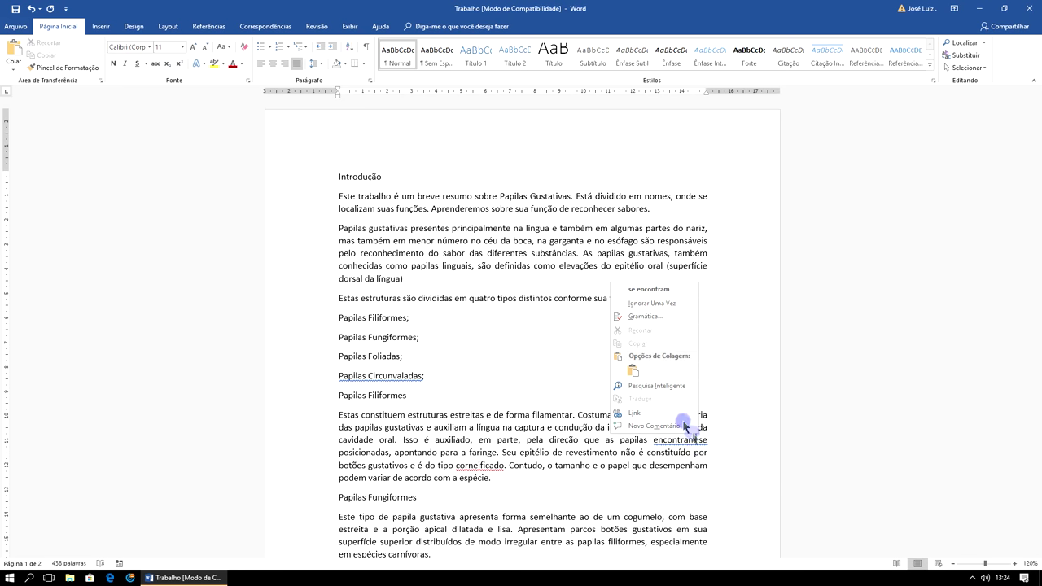
left_click(724, 313)
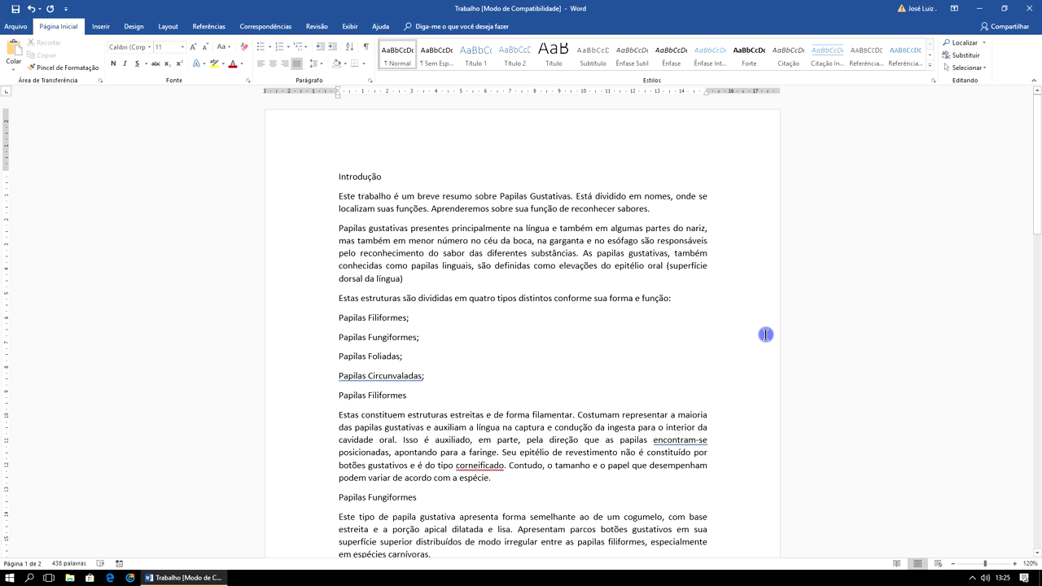
Step: Select the whole essay and switch it to right, then left alignment
key("ctrl+t")
key("ctrl+g")
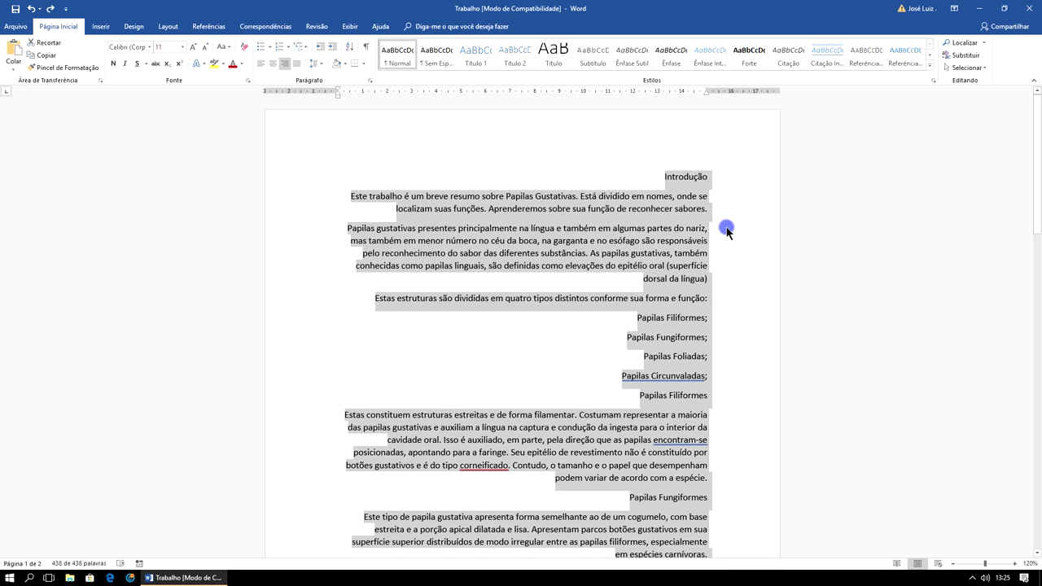
left_click(263, 68)
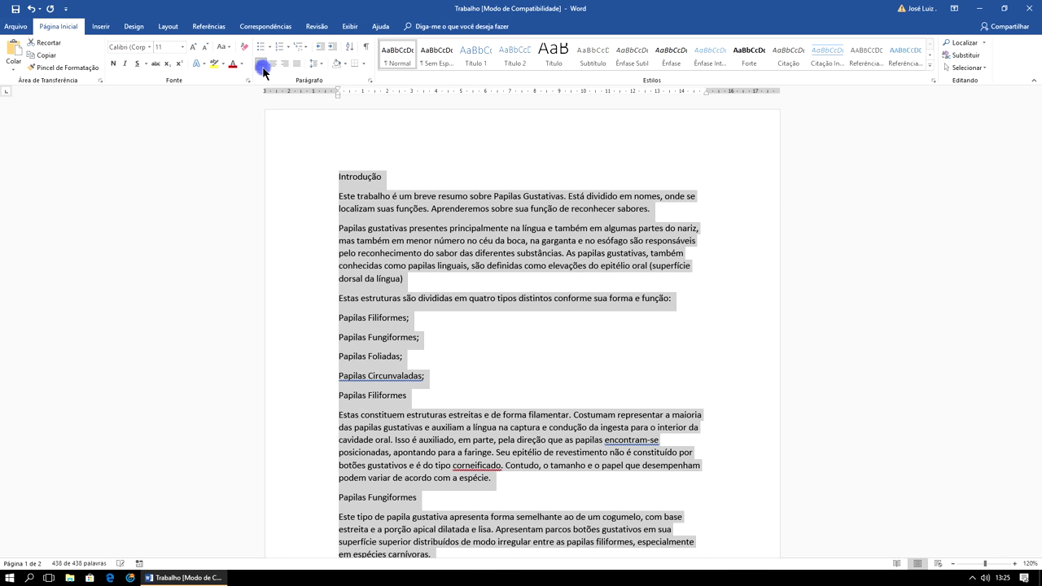
left_click(702, 362)
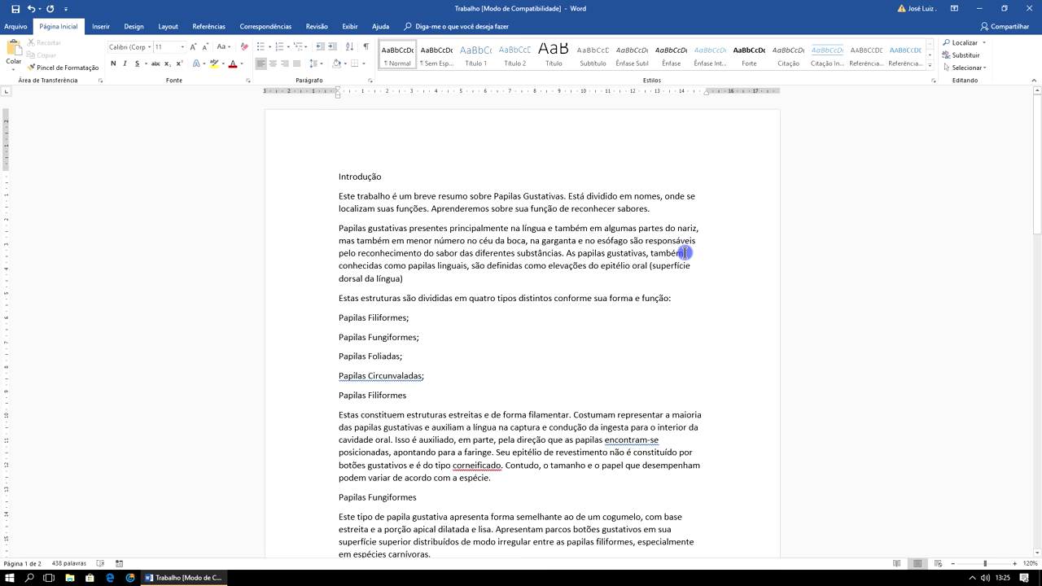
Step: Reselect the entire essay and apply Justificar to every paragraph
scroll(708, 333, "down", 2)
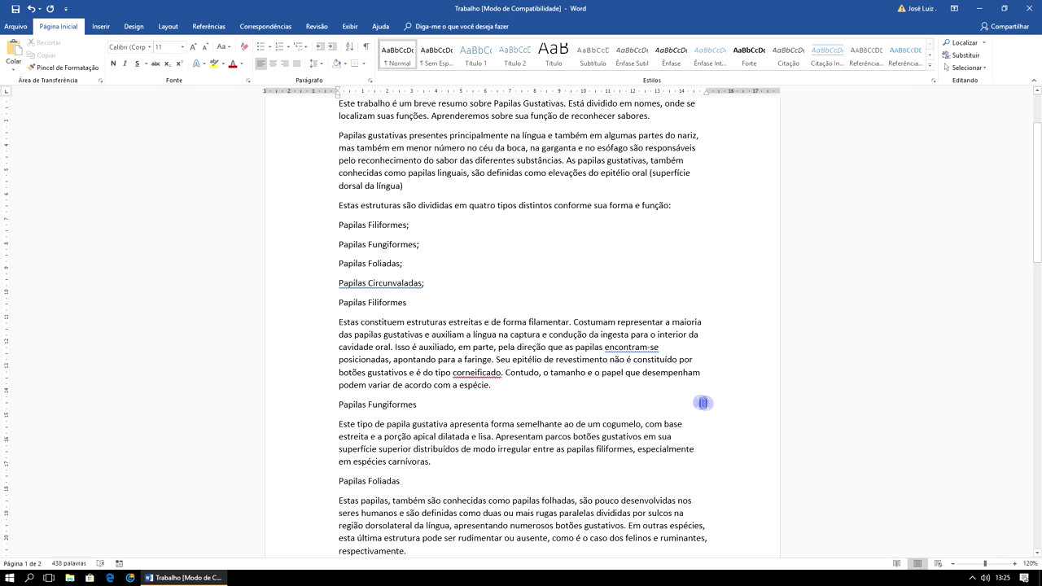
scroll(700, 403, "down", 2)
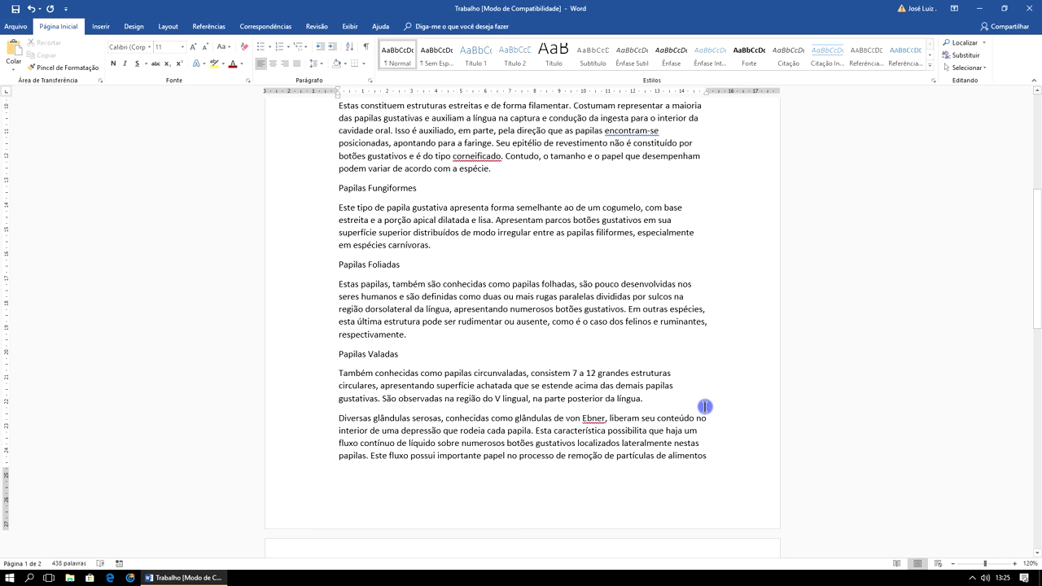
scroll(705, 407, "up", 1)
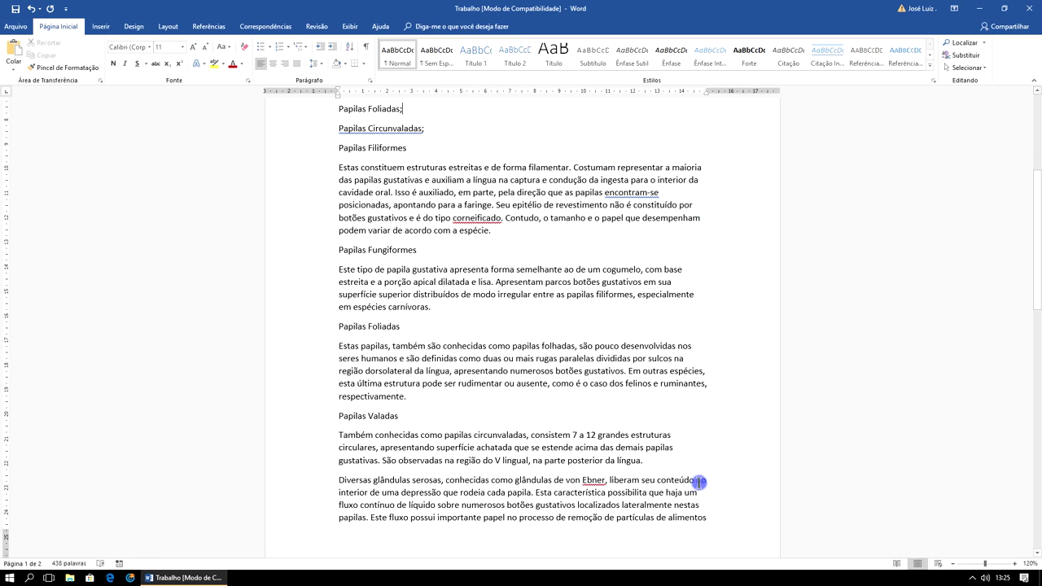
key("ctrl+a")
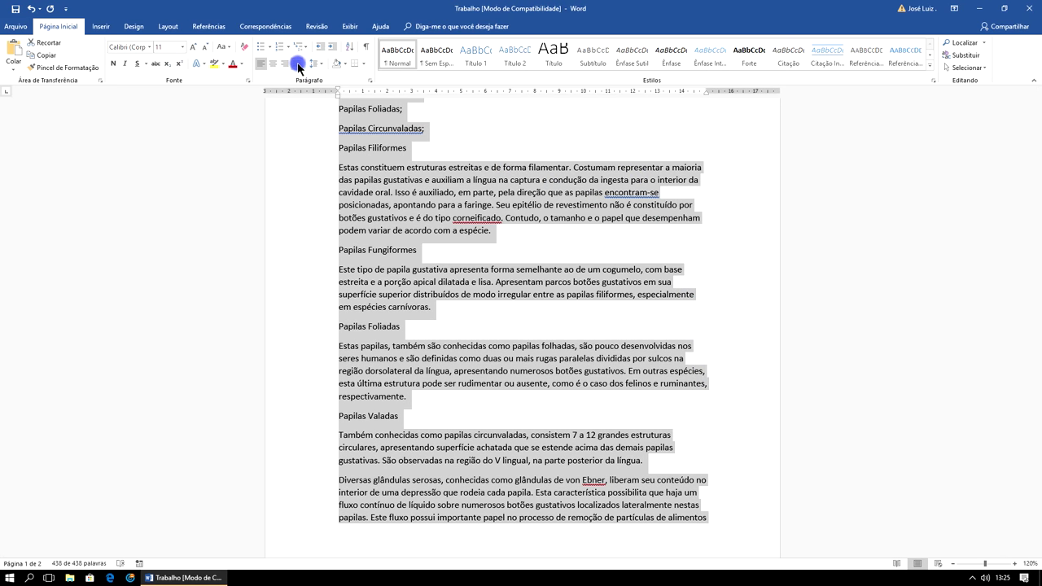
left_click(298, 64)
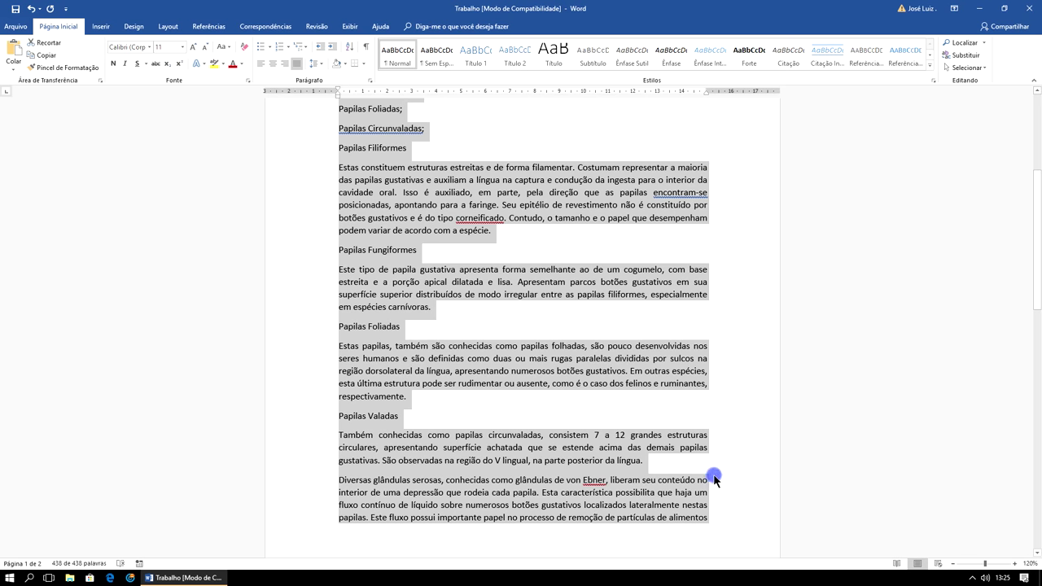
scroll(710, 435, "up", 3)
left_click(649, 291)
scroll(680, 292, "up", 3)
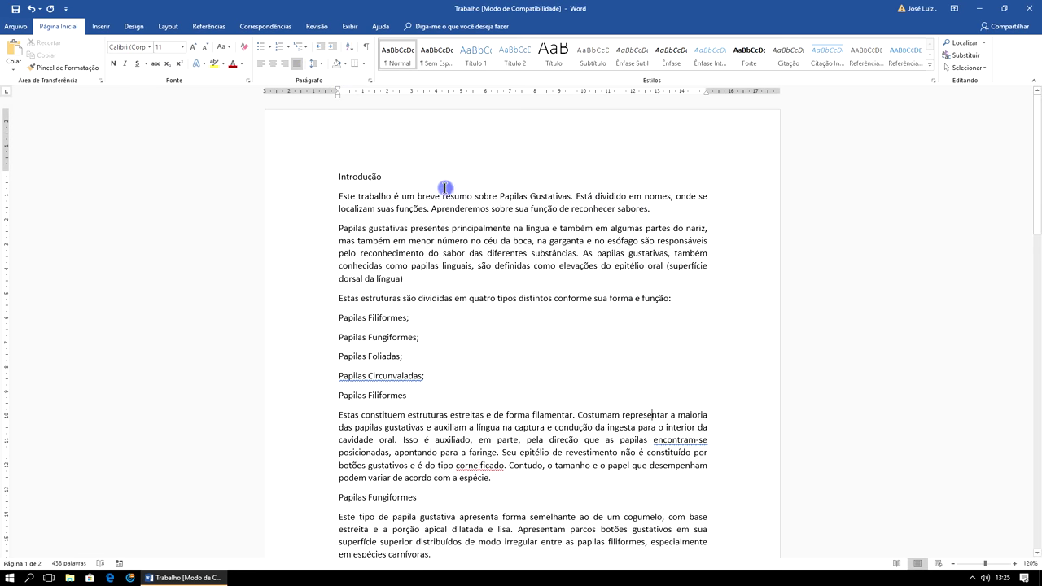
key("ctrl+a")
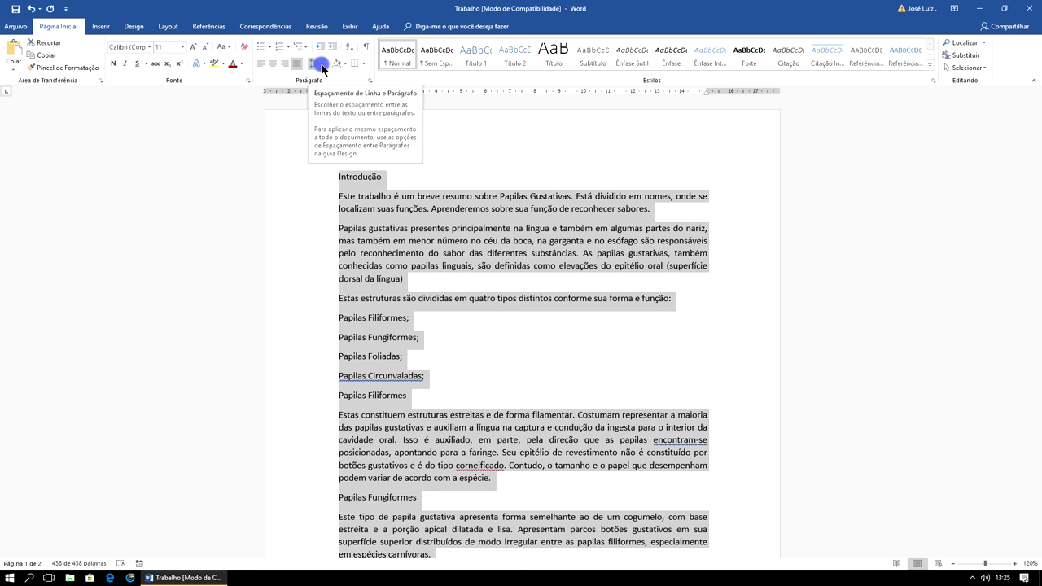
Step: Set the essay's line spacing to 1,0
left_click(322, 69)
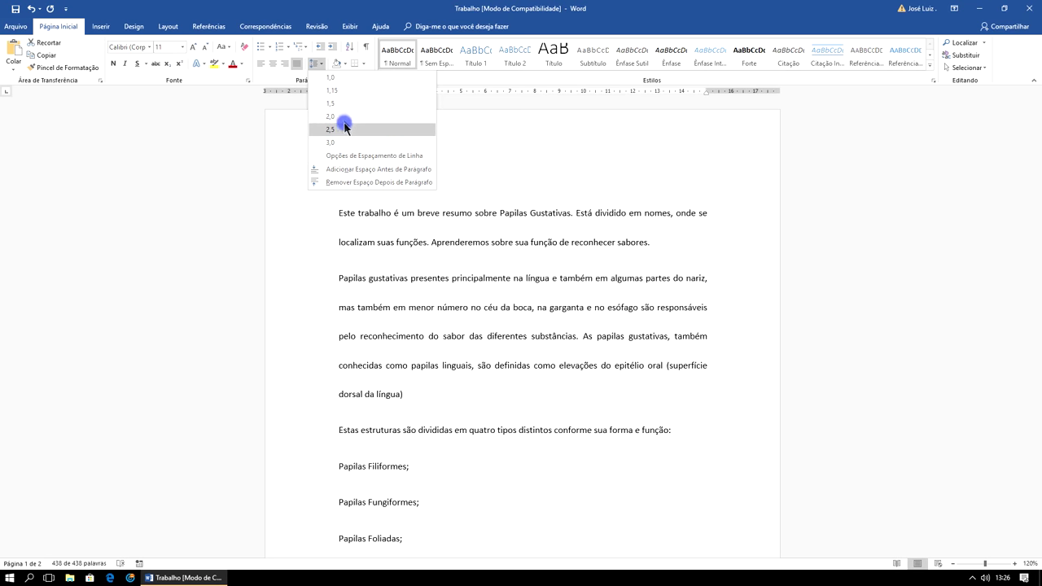
left_click(333, 78)
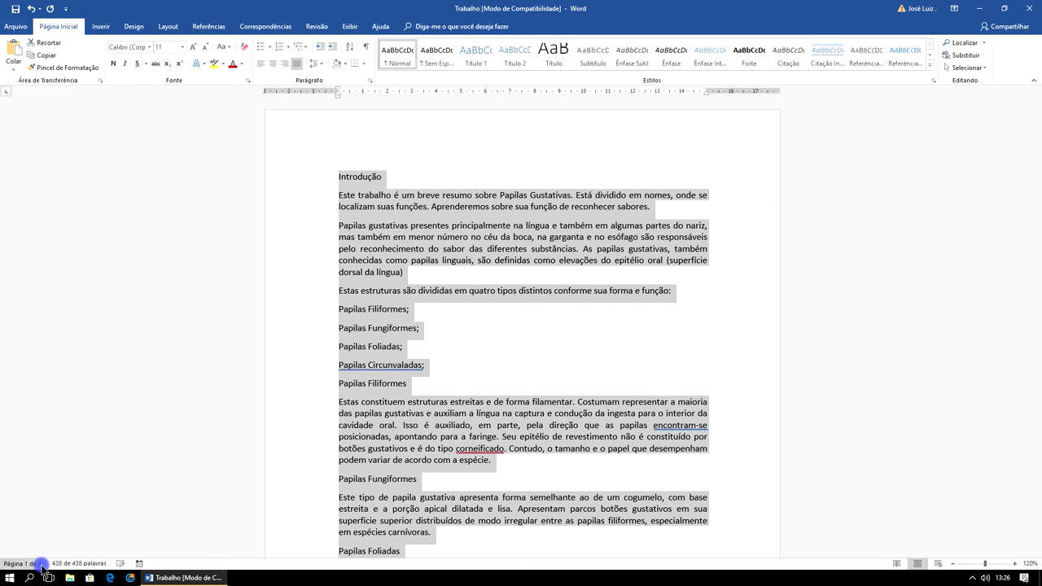
scroll(488, 374, "down", 3)
scroll(472, 342, "up", 3)
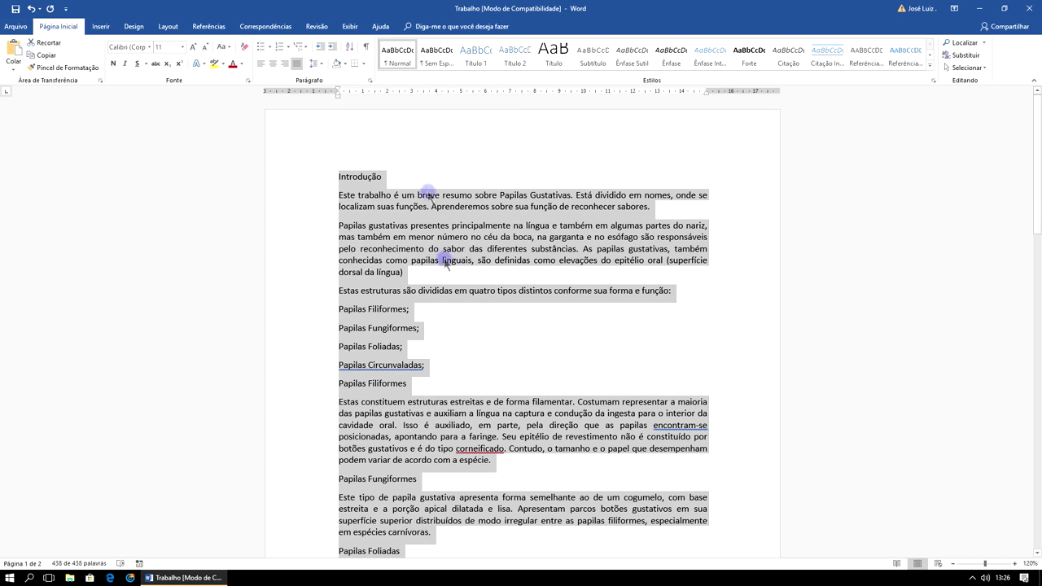
Step: Apply 2,5 line spacing to the whole essay and review the pages
left_click(322, 69)
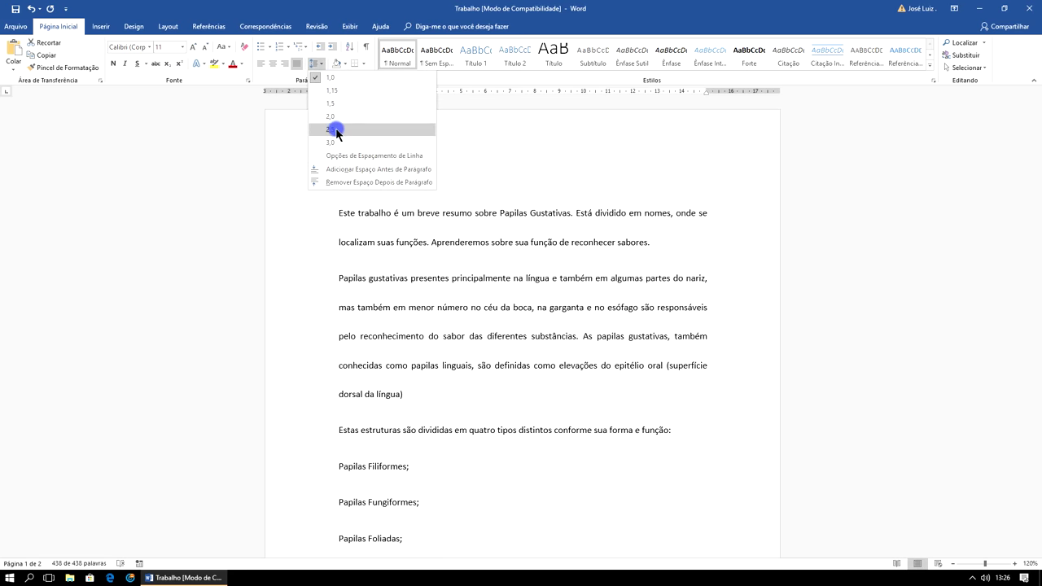
left_click(337, 132)
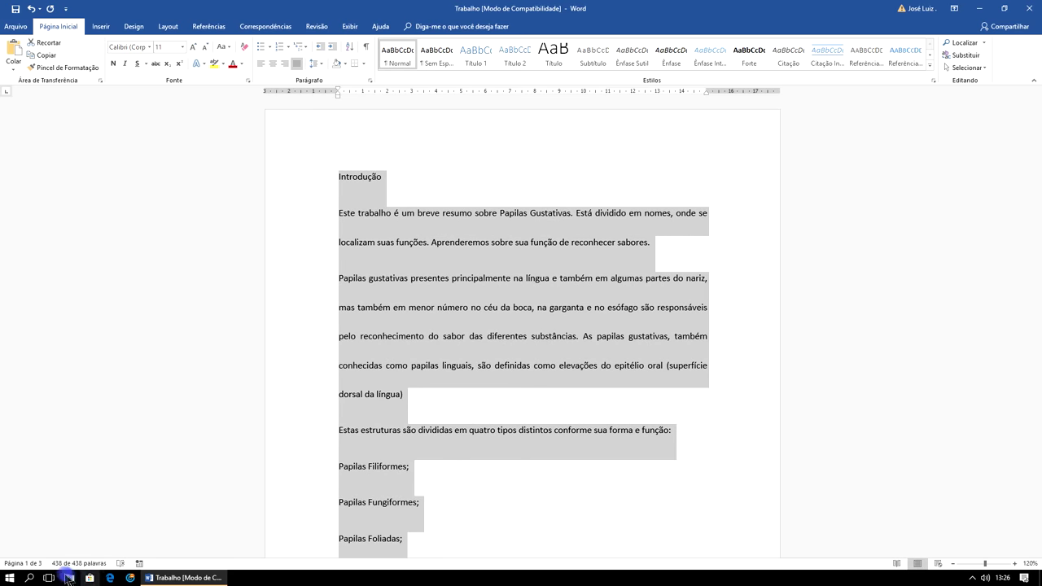
scroll(252, 475, "down", 4)
scroll(419, 516, "down", 2)
scroll(539, 442, "down", 3)
scroll(400, 437, "down", 3)
scroll(465, 421, "down", 4)
scroll(468, 407, "down", 2)
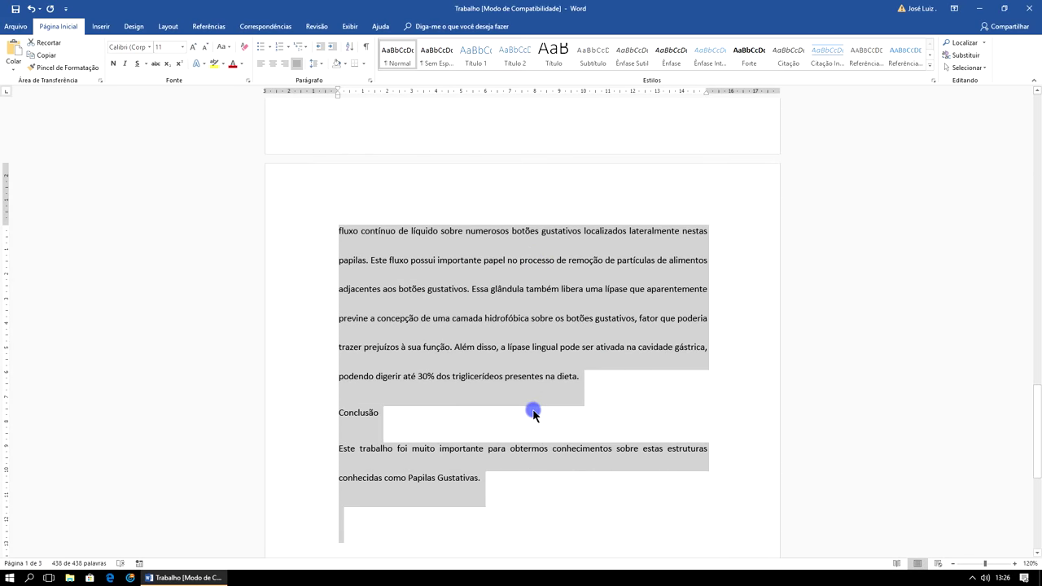
scroll(533, 411, "down", 2)
scroll(532, 412, "down", 1)
scroll(532, 403, "up", 1)
scroll(535, 402, "up", 2)
scroll(533, 383, "up", 5)
scroll(521, 354, "up", 4)
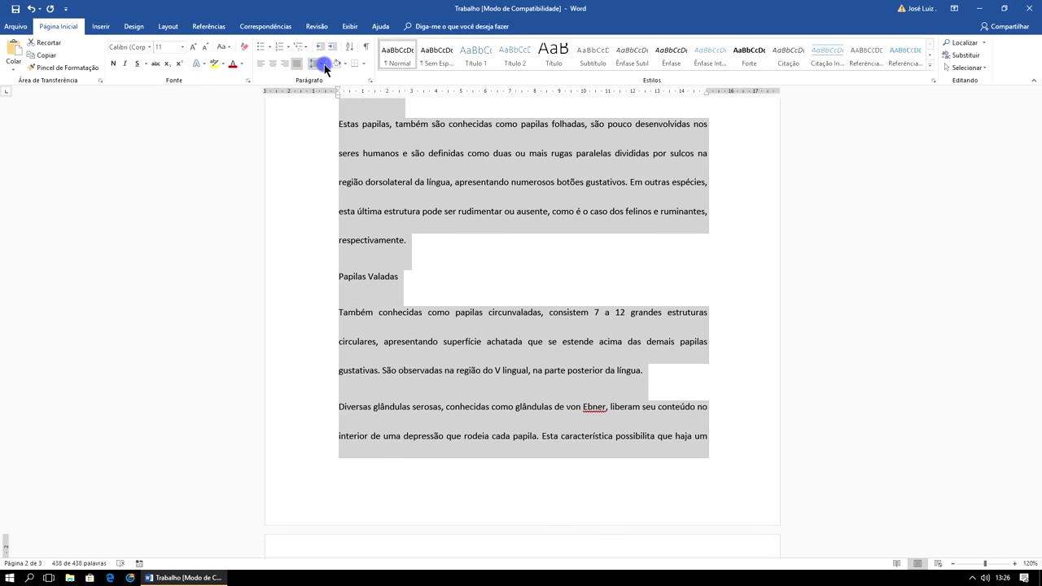
Step: Widen the line spacing to 3,0 so the essay runs across three pages
left_click(324, 66)
left_click(337, 140)
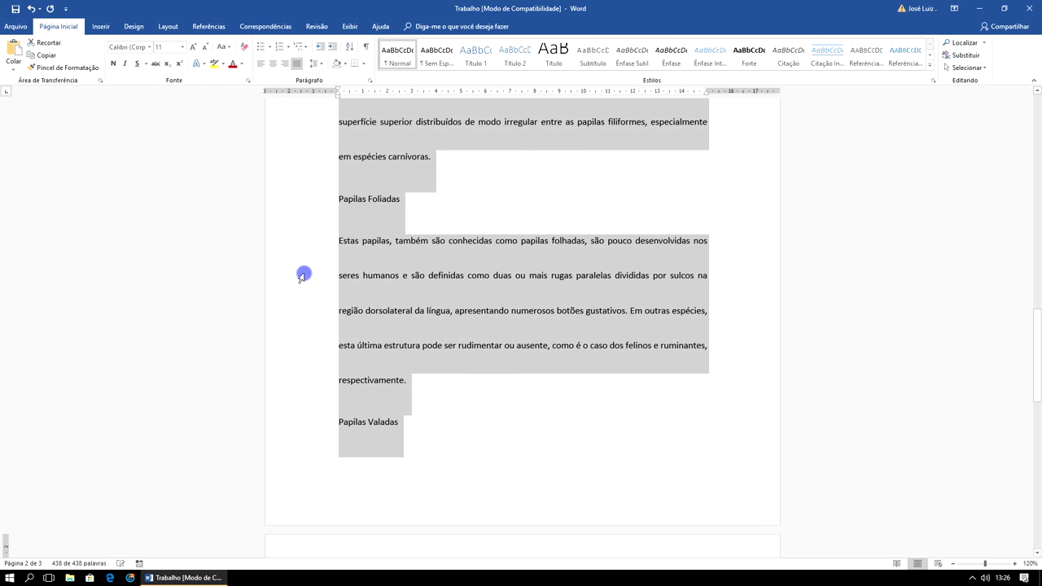
left_click(155, 276)
scroll(187, 289, "down", 3)
scroll(377, 377, "down", 3)
scroll(295, 398, "down", 2)
scroll(291, 410, "down", 6)
scroll(408, 408, "down", 6)
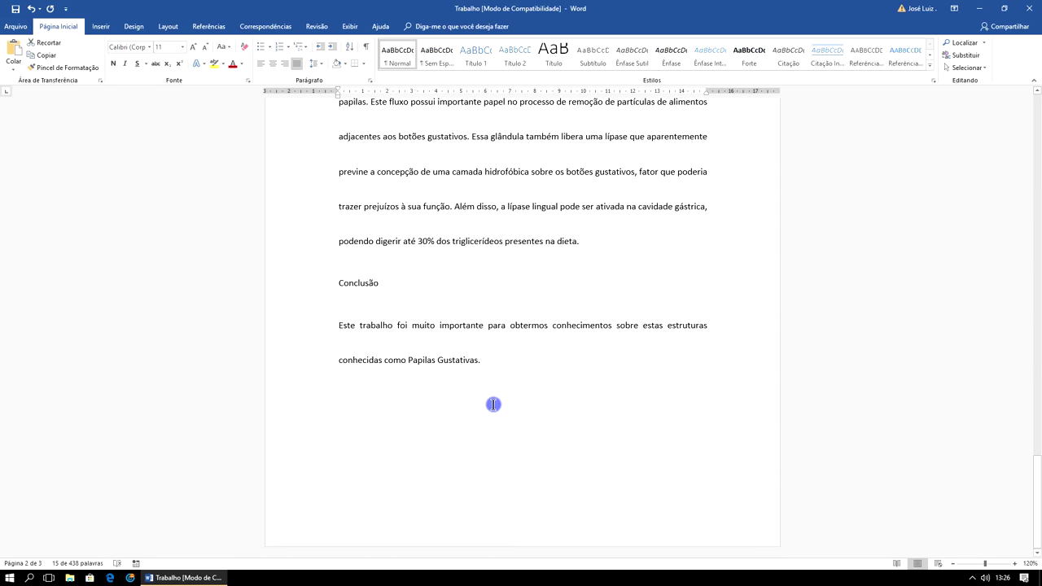
scroll(503, 390, "up", 6)
scroll(495, 382, "up", 6)
scroll(494, 382, "up", 8)
scroll(494, 384, "up", 5)
scroll(493, 385, "up", 1)
key("ctrl+a")
scroll(456, 285, "up", 3)
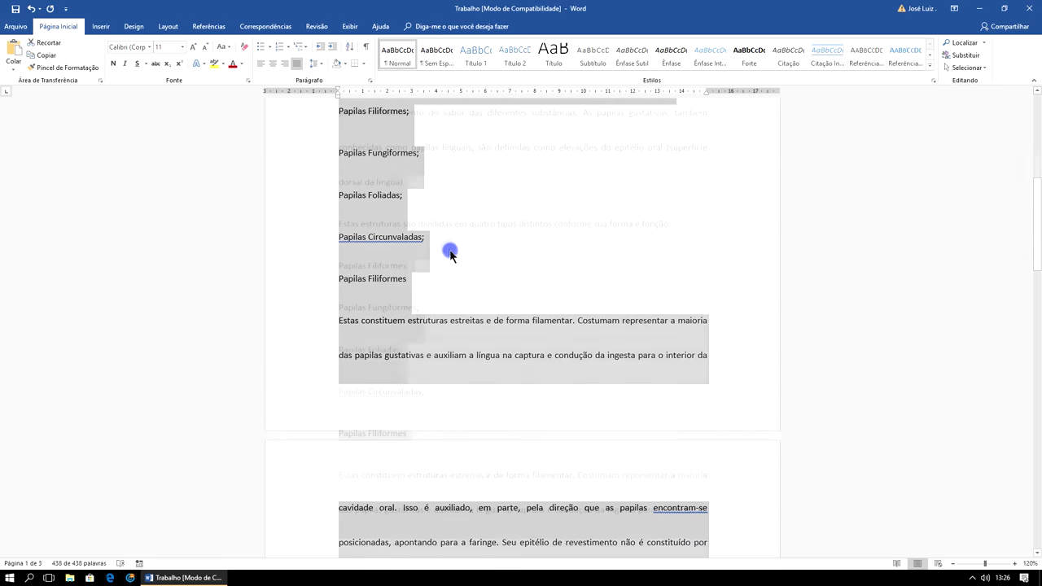
scroll(447, 252, "up", 5)
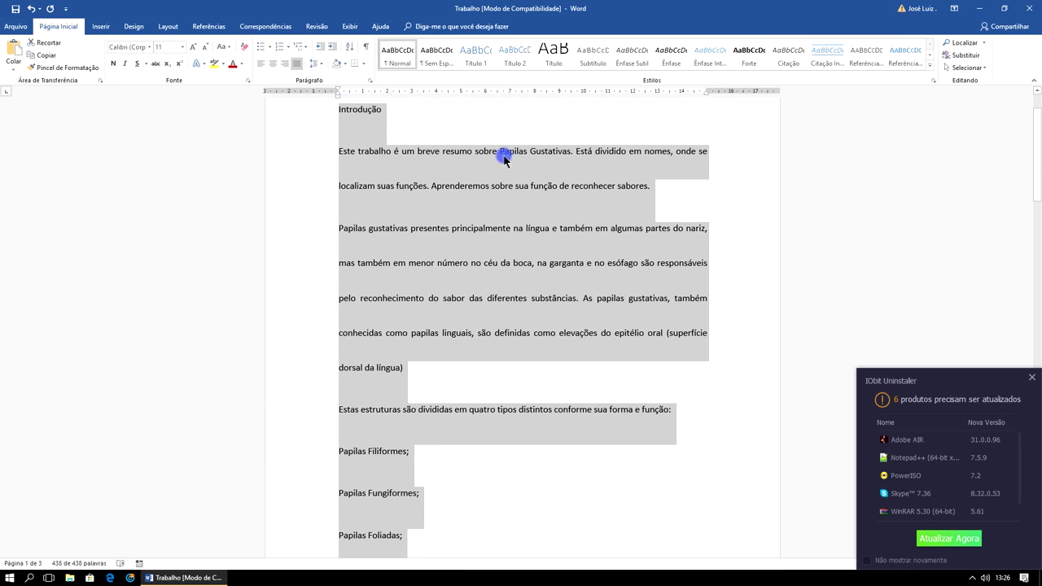
Step: Apply 1,5 line spacing to the whole essay and dismiss the software update notification
left_click(315, 64)
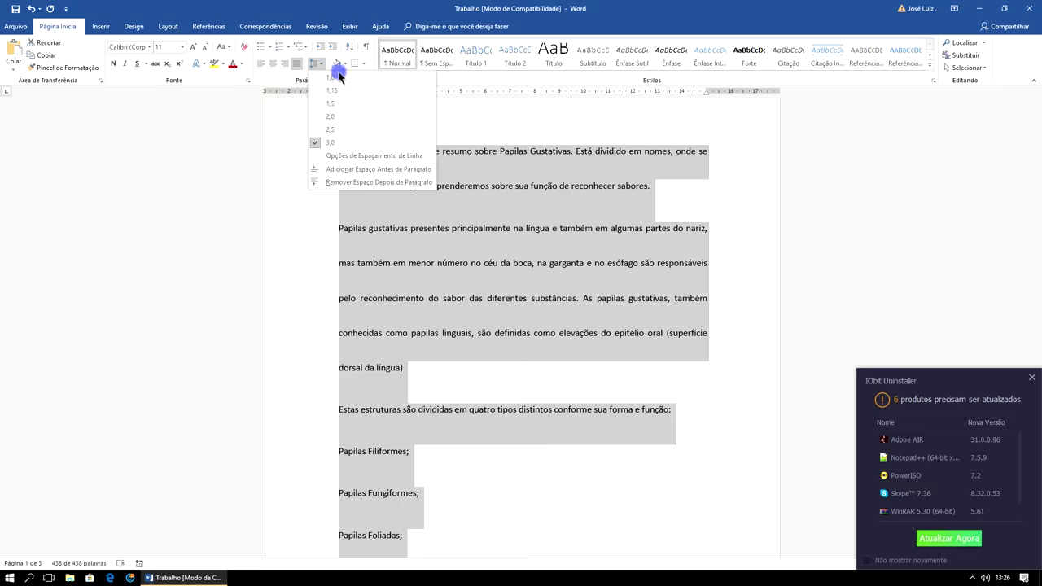
left_click(342, 102)
left_click(179, 210)
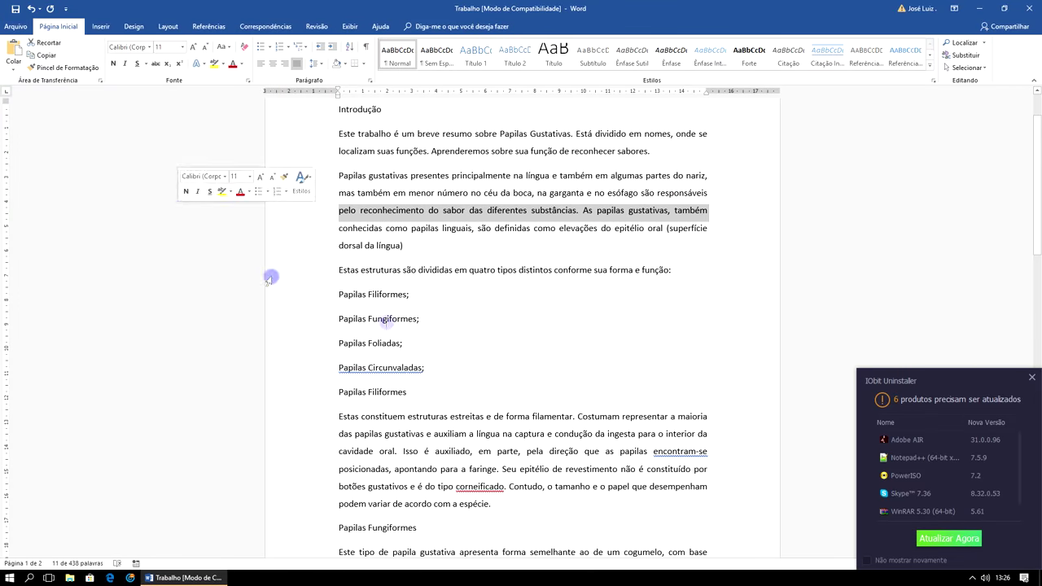
left_click(1032, 377)
scroll(863, 269, "down", 5)
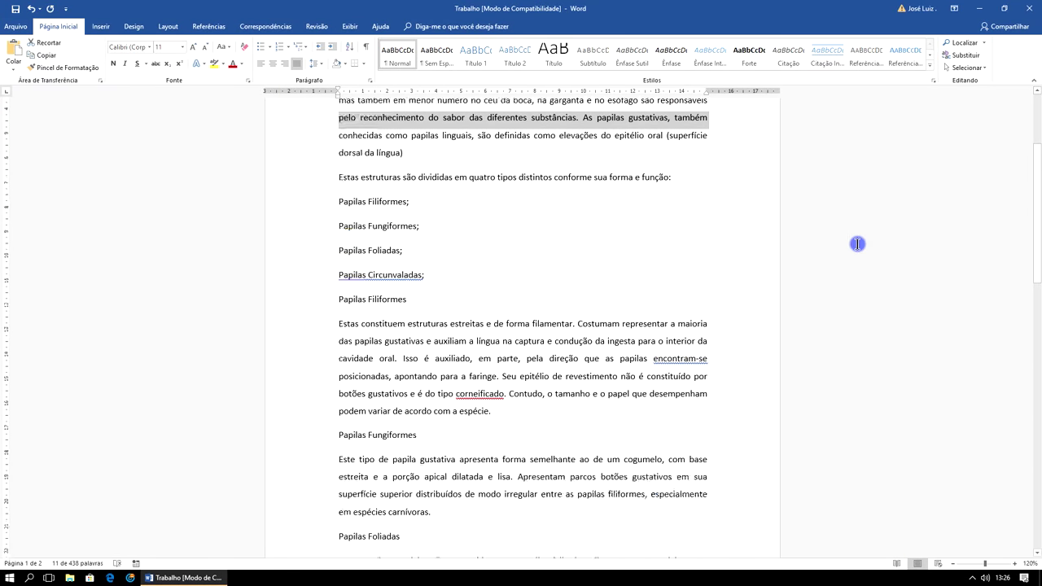
scroll(870, 295, "down", 3)
scroll(869, 295, "down", 6)
scroll(868, 291, "down", 2)
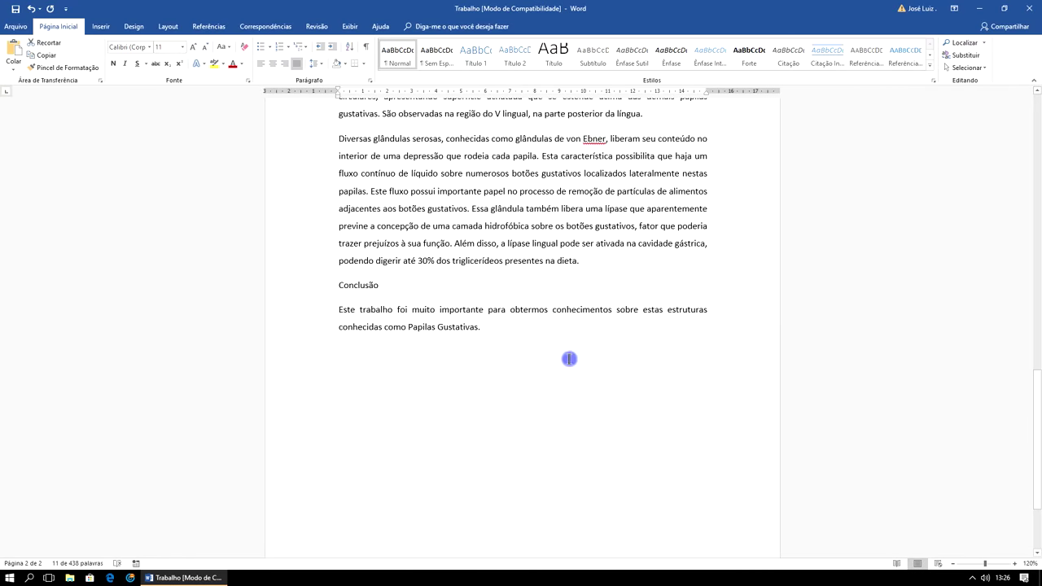
scroll(565, 356, "up", 3)
scroll(562, 354, "up", 4)
scroll(587, 346, "down", 3)
scroll(614, 349, "down", 1)
scroll(542, 367, "up", 3)
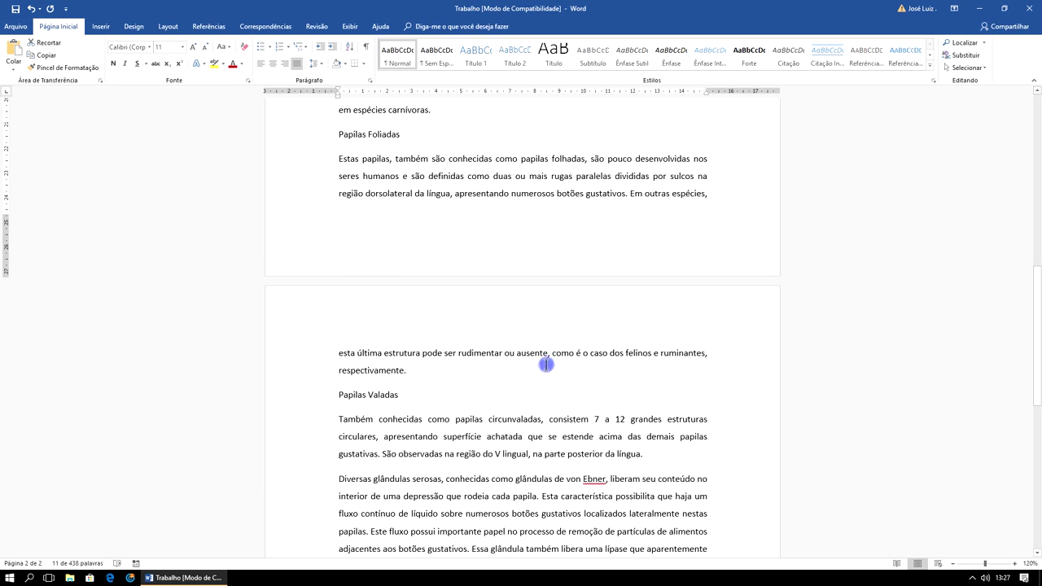
Step: Try single 1,0 line spacing on the entire essay
key("ctrl+a")
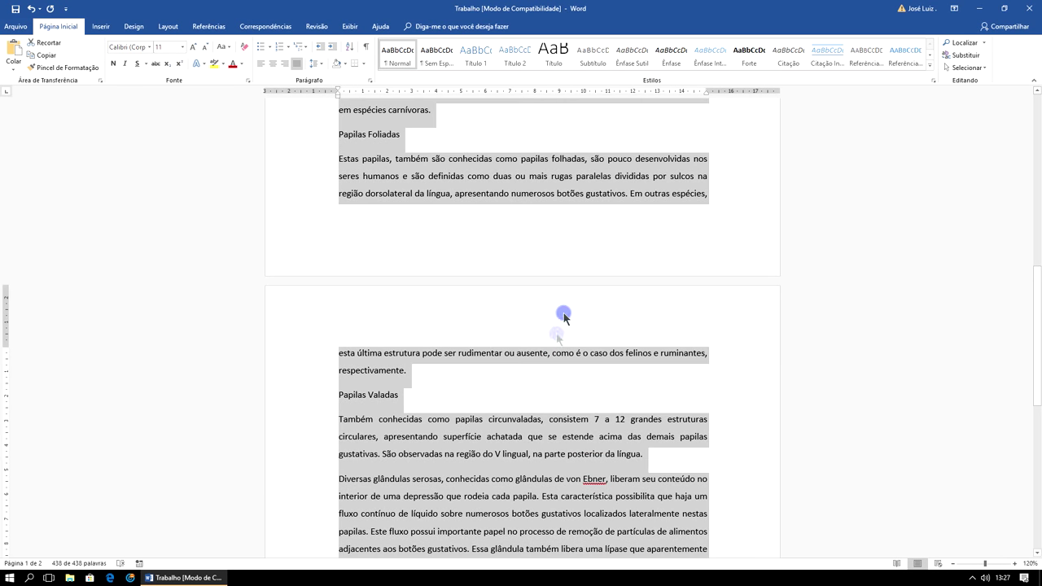
scroll(493, 240, "up", 5)
scroll(482, 220, "up", 3)
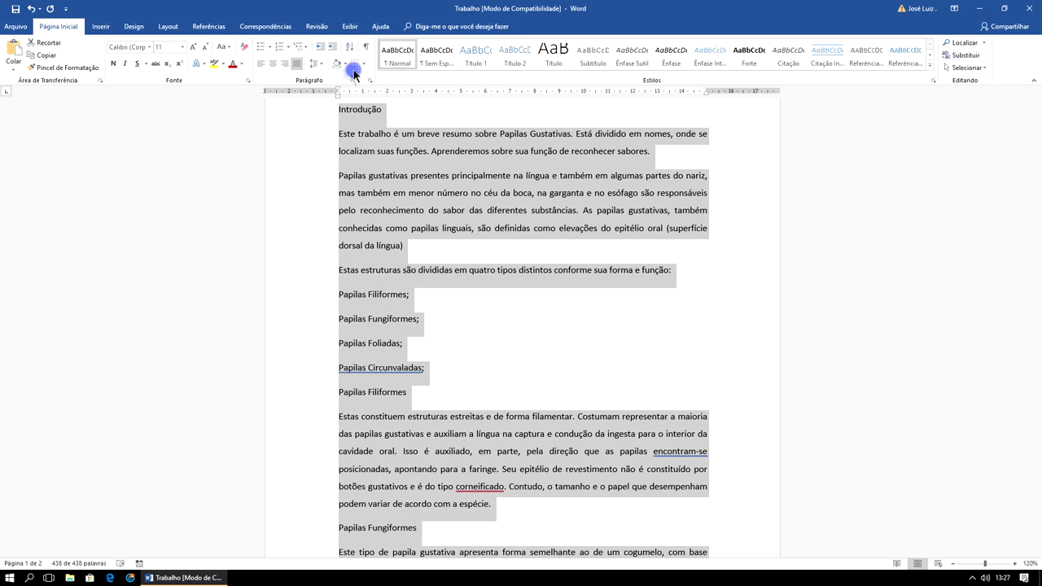
left_click(319, 64)
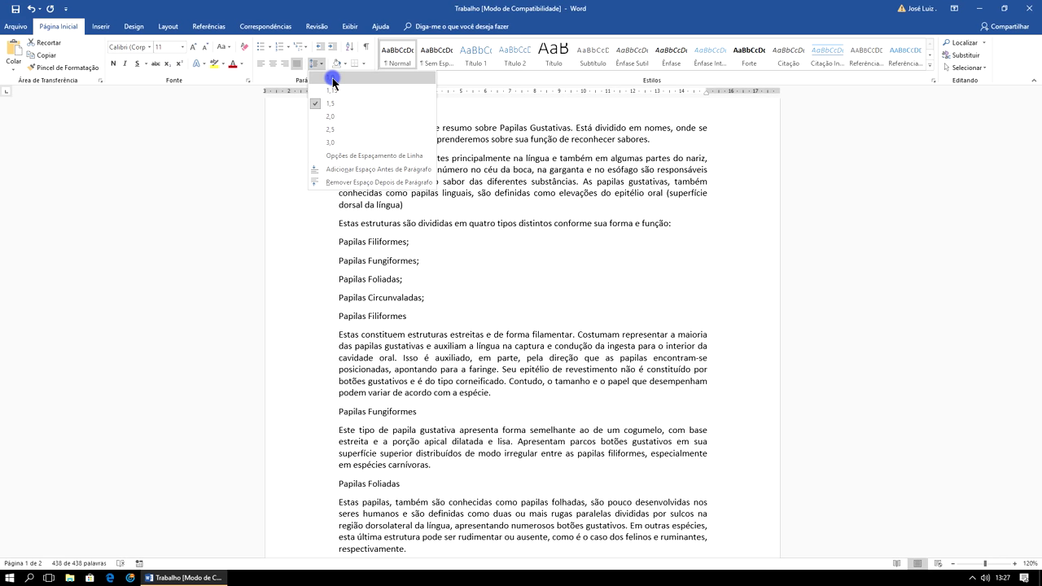
left_click(333, 82)
left_click(465, 177)
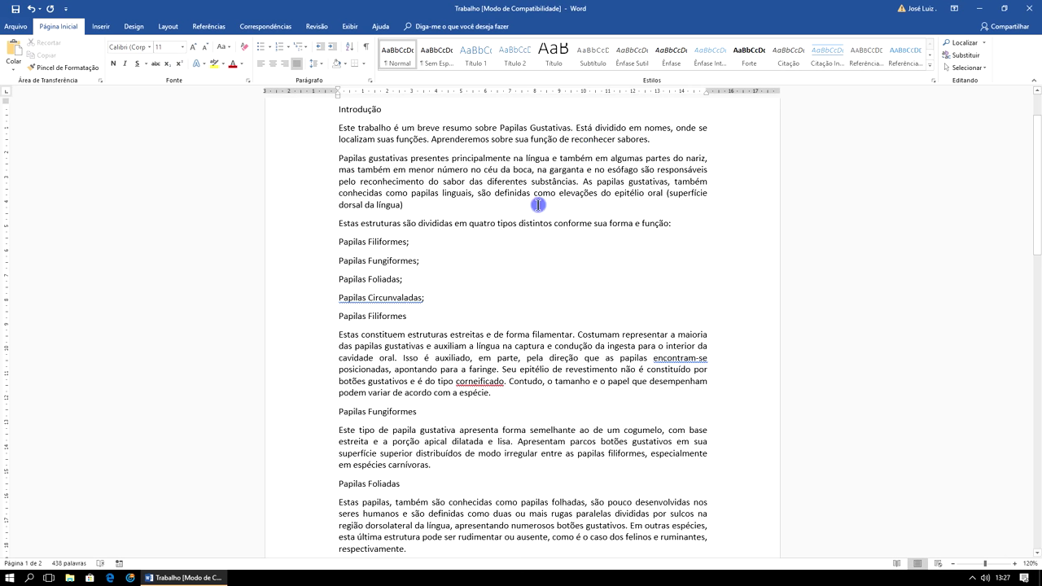
Step: Reapply 1,5 line spacing to the whole essay so it fits two pages
key("ctrl+a")
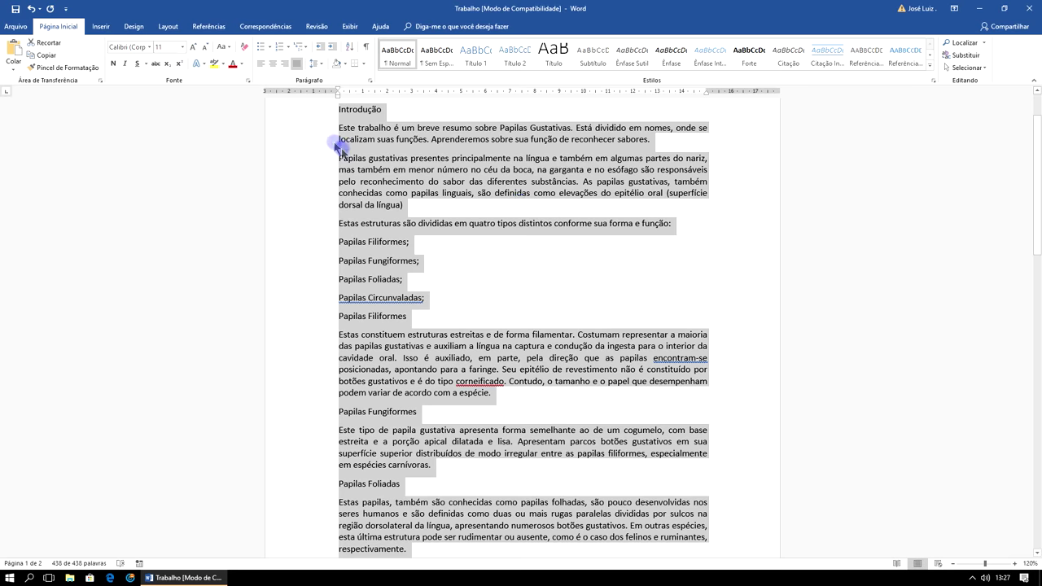
left_click(322, 71)
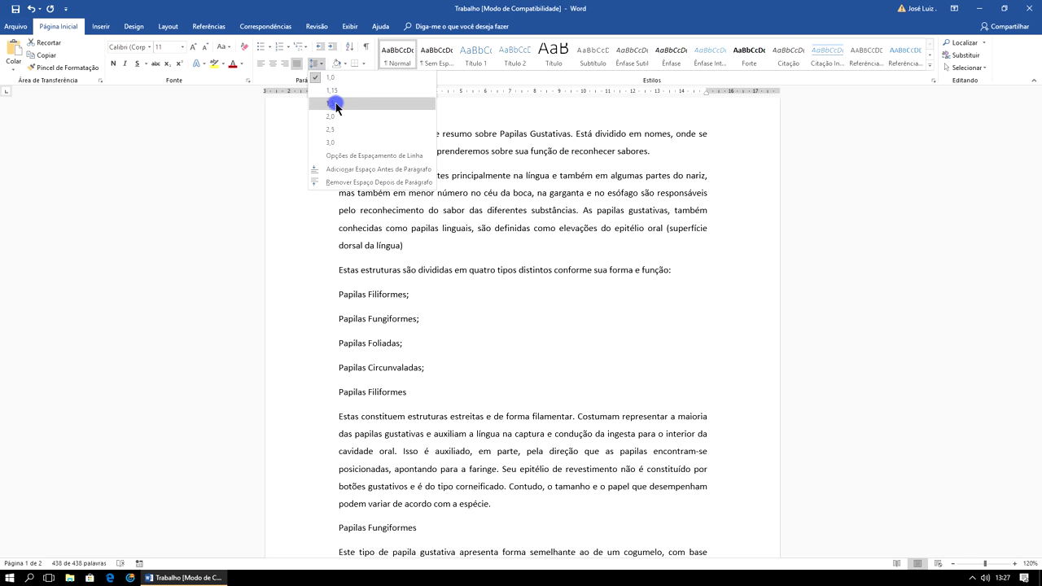
left_click(334, 105)
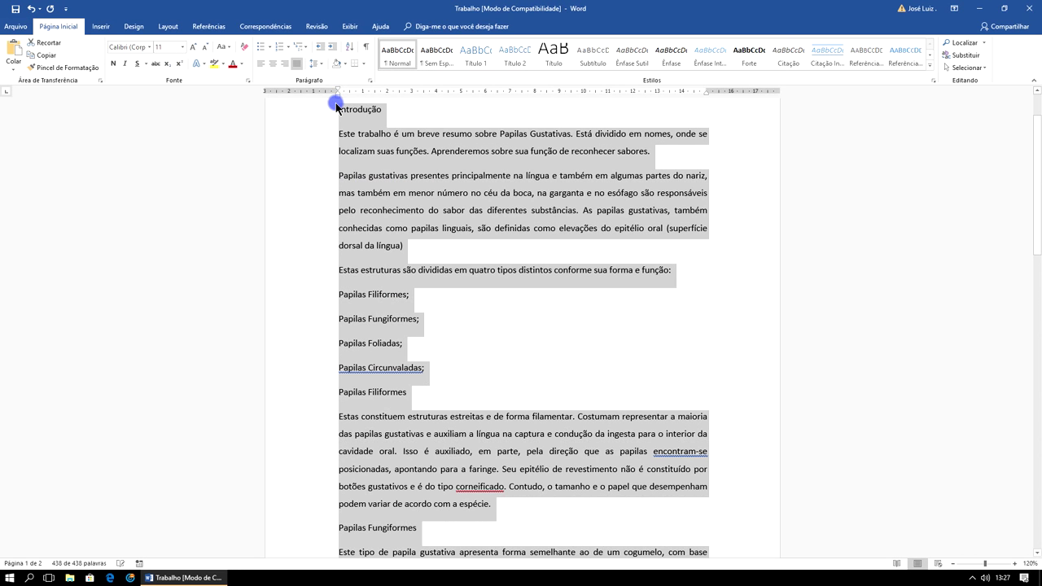
left_click(668, 175)
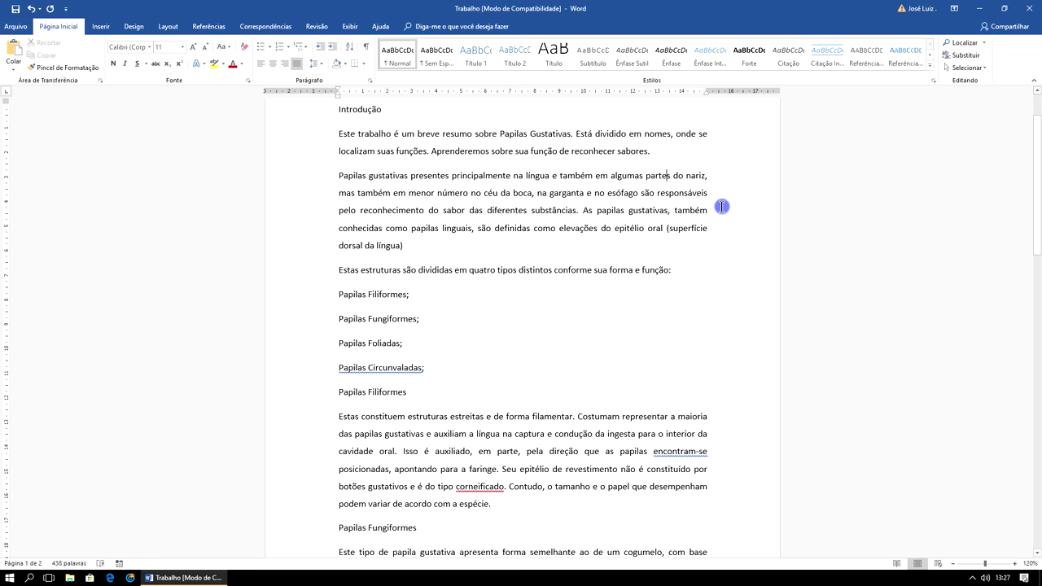
scroll(712, 235, "up", 2)
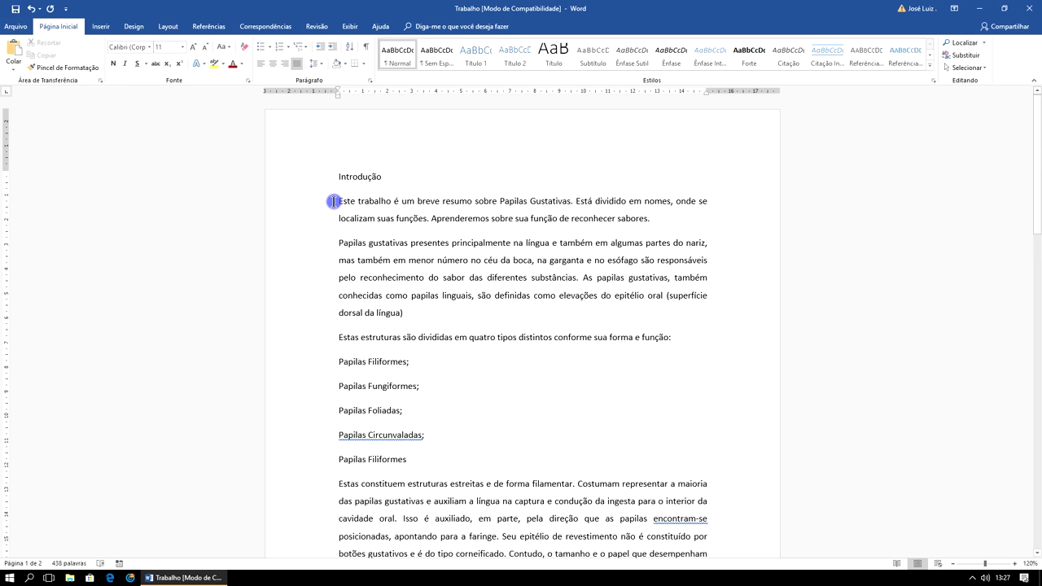
left_click(335, 50)
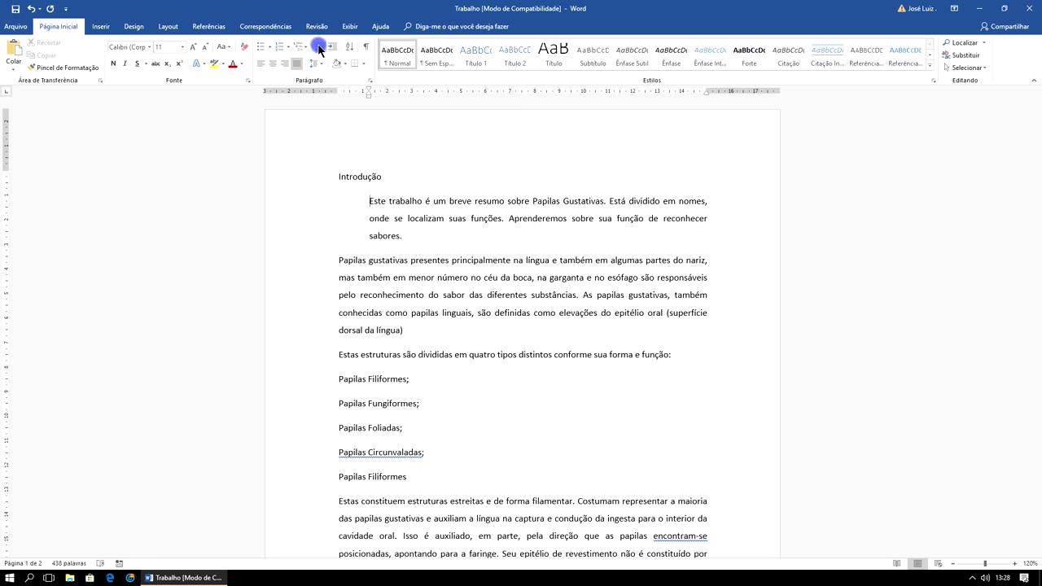
left_click(318, 50)
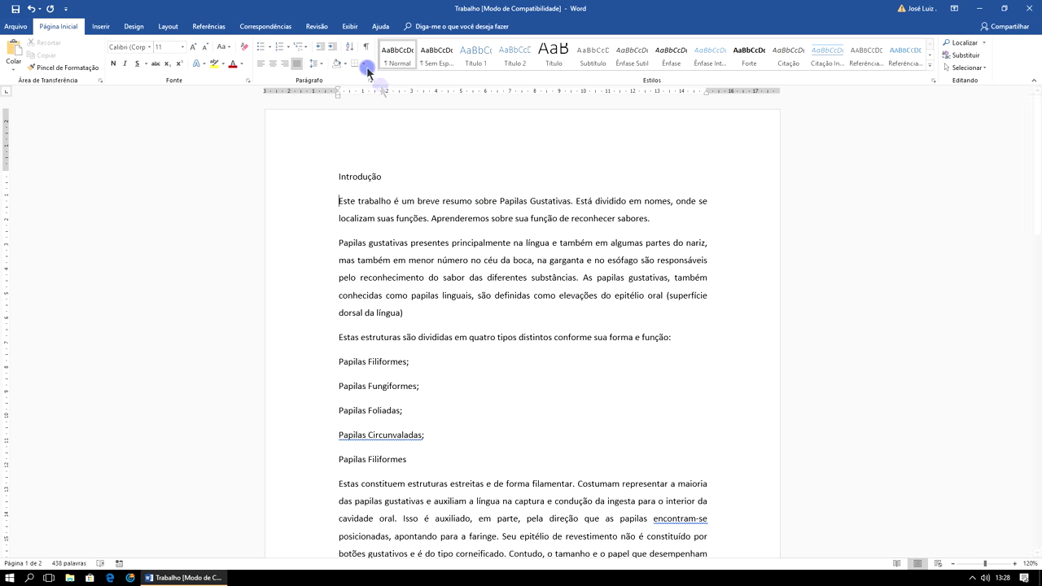
Step: Return the 'Este trabalho' paragraph's indent to the margin, then indent only its first line on the ruler
left_click(333, 51)
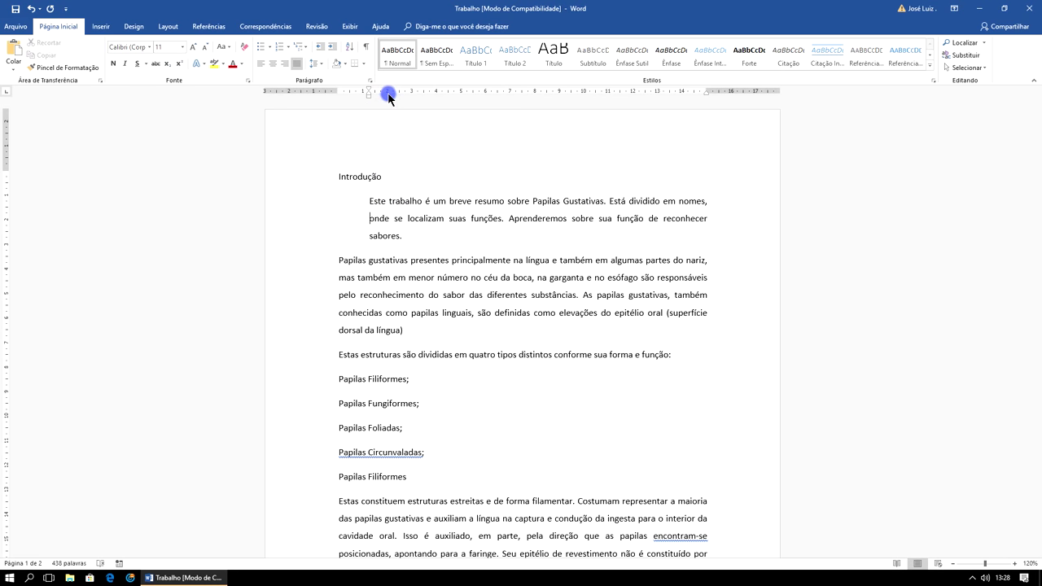
left_click_drag(369, 91, 340, 96)
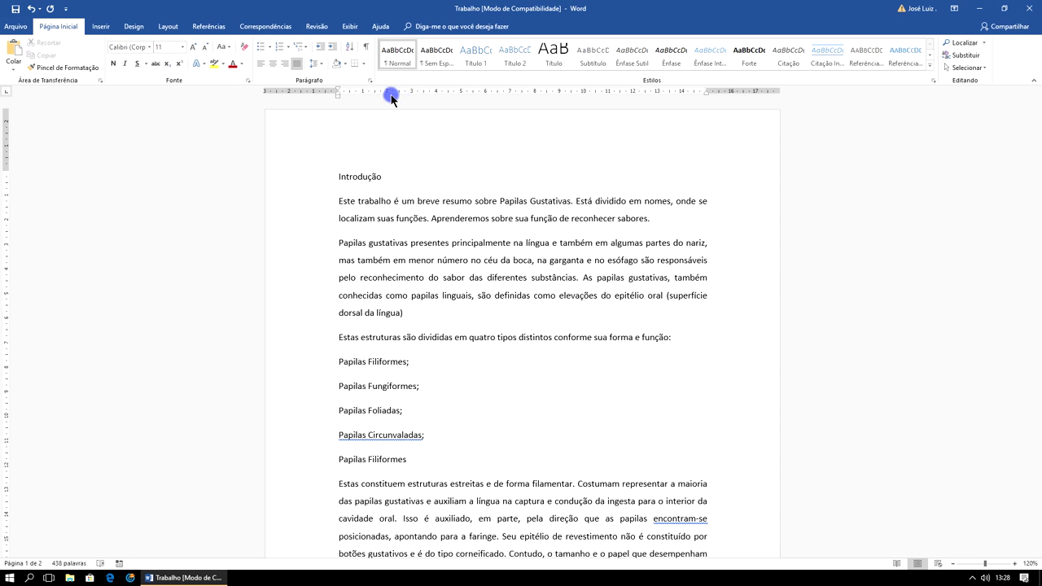
left_click_drag(340, 91, 358, 93)
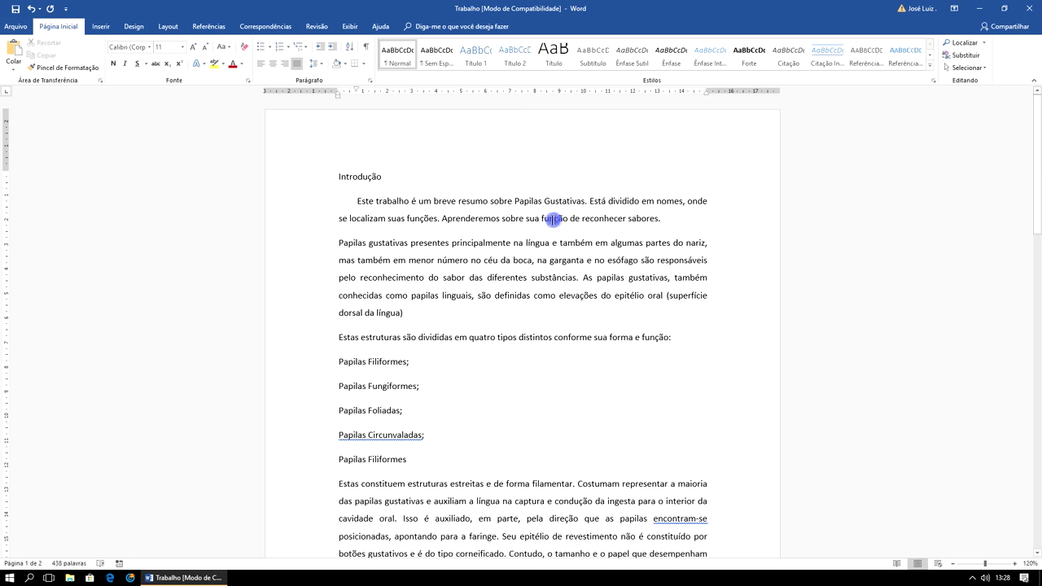
left_click(357, 201)
scroll(436, 184, "down", 1)
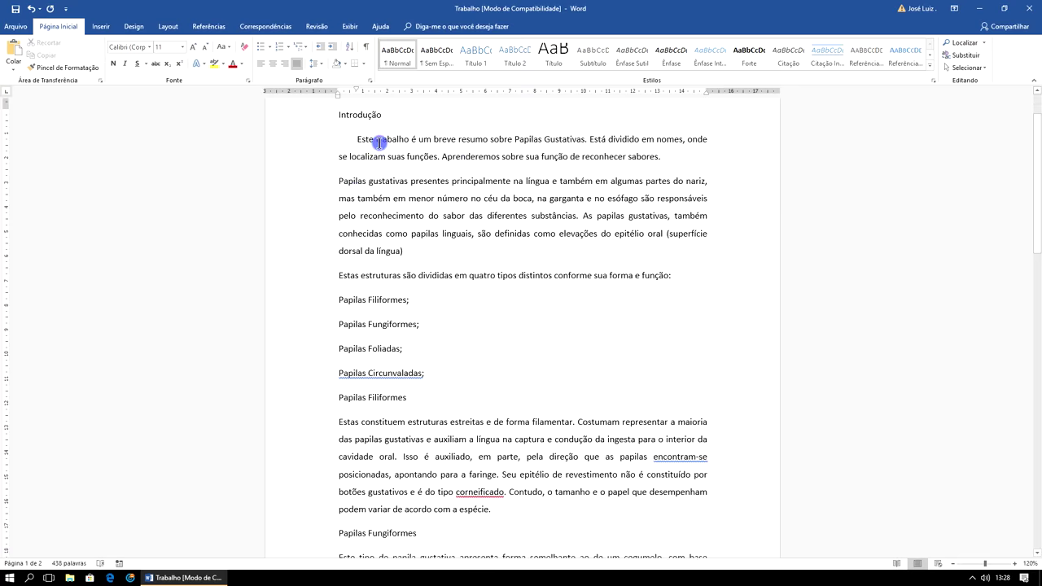